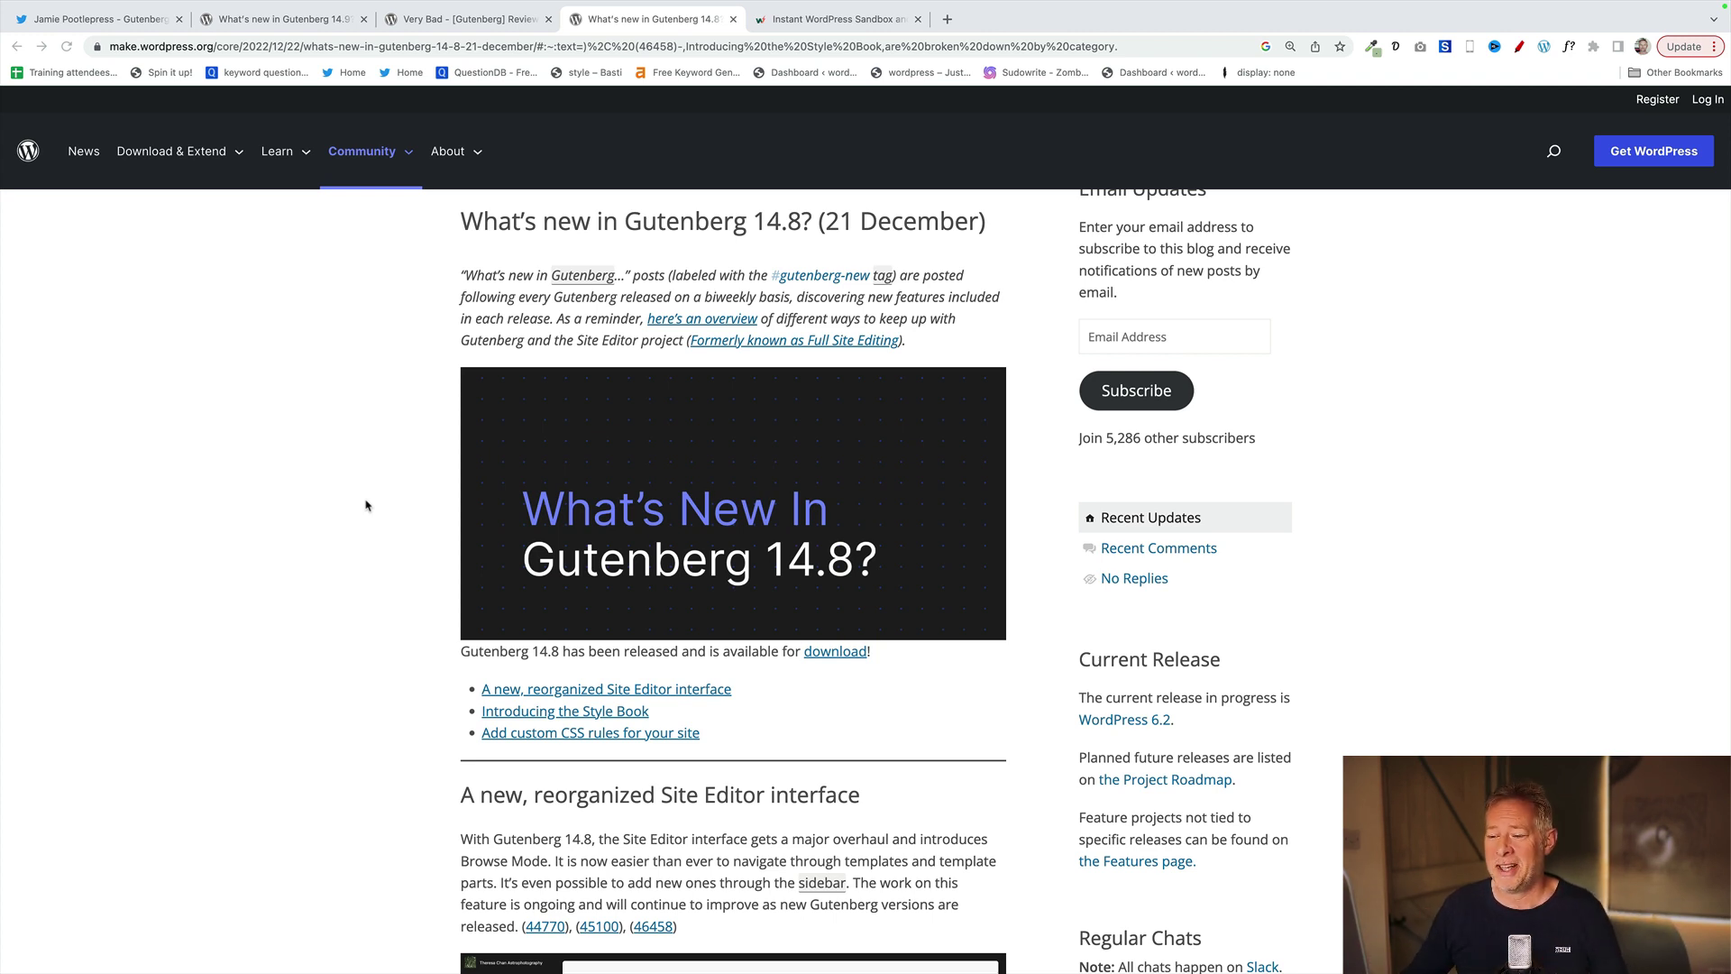
Scroll to the Site Editor section and play its demo video in full screen.
{"action": "scroll", "coordinate": [350, 650], "scroll_direction": "down", "scroll_amount": 1}
{"action": "scroll", "coordinate": [350, 650], "scroll_direction": "down", "scroll_amount": 2}
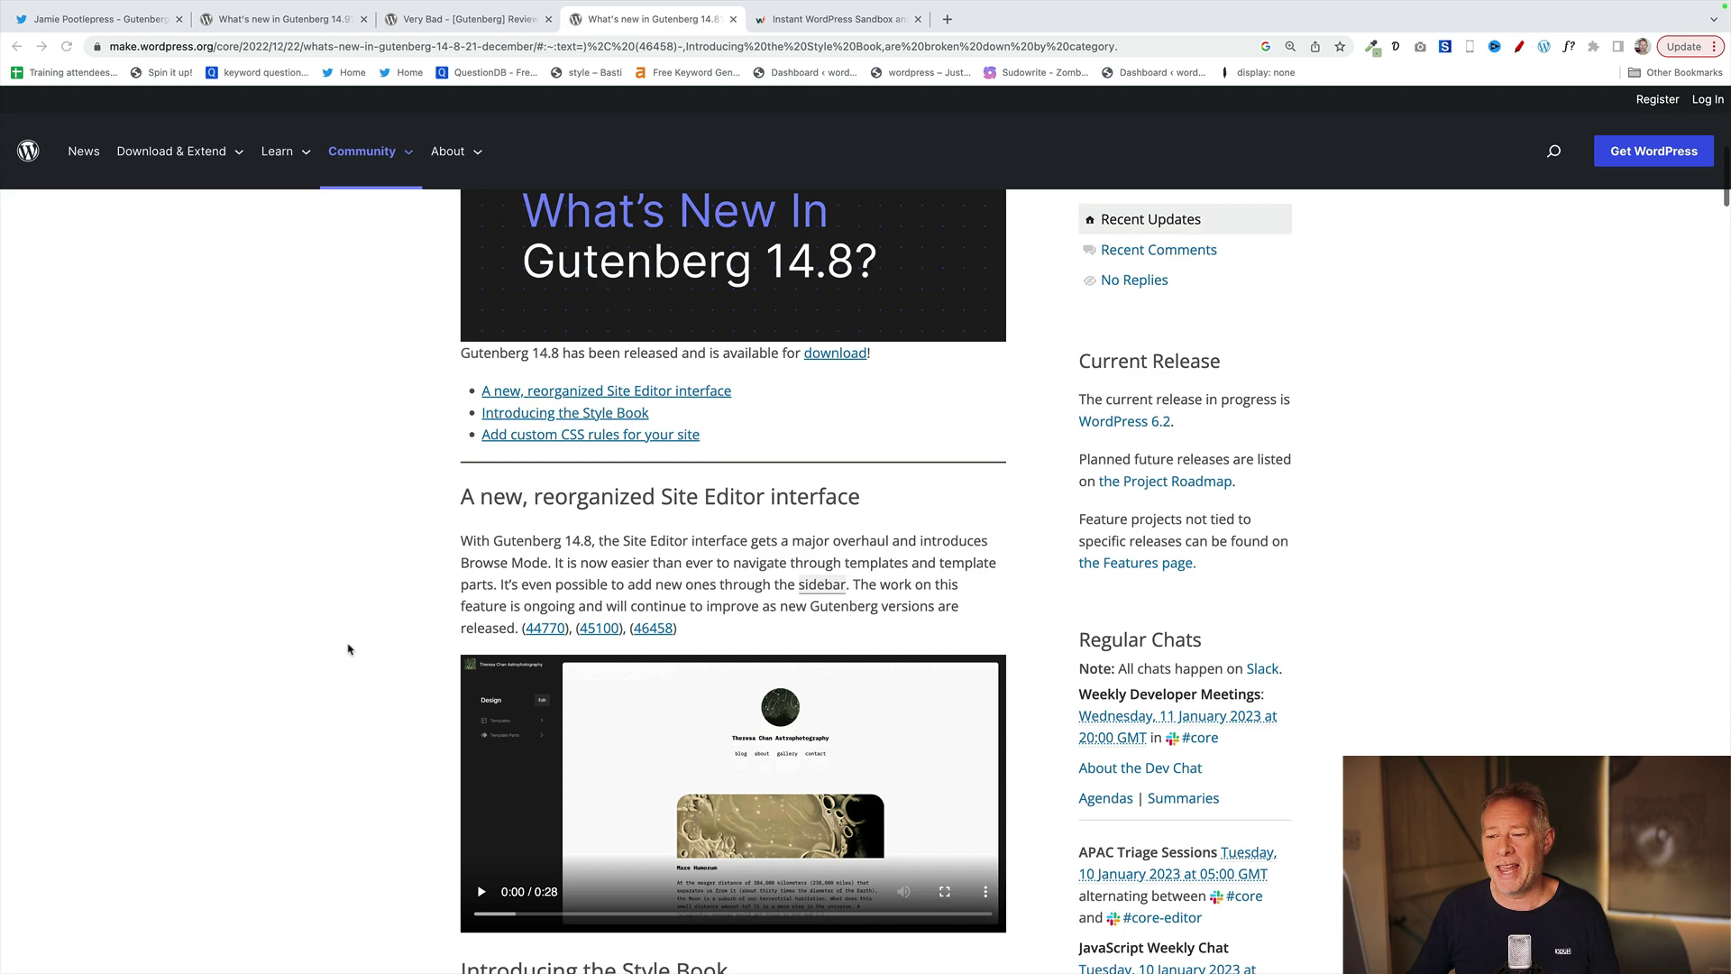
{"action": "scroll", "coordinate": [350, 649], "scroll_direction": "down", "scroll_amount": 2}
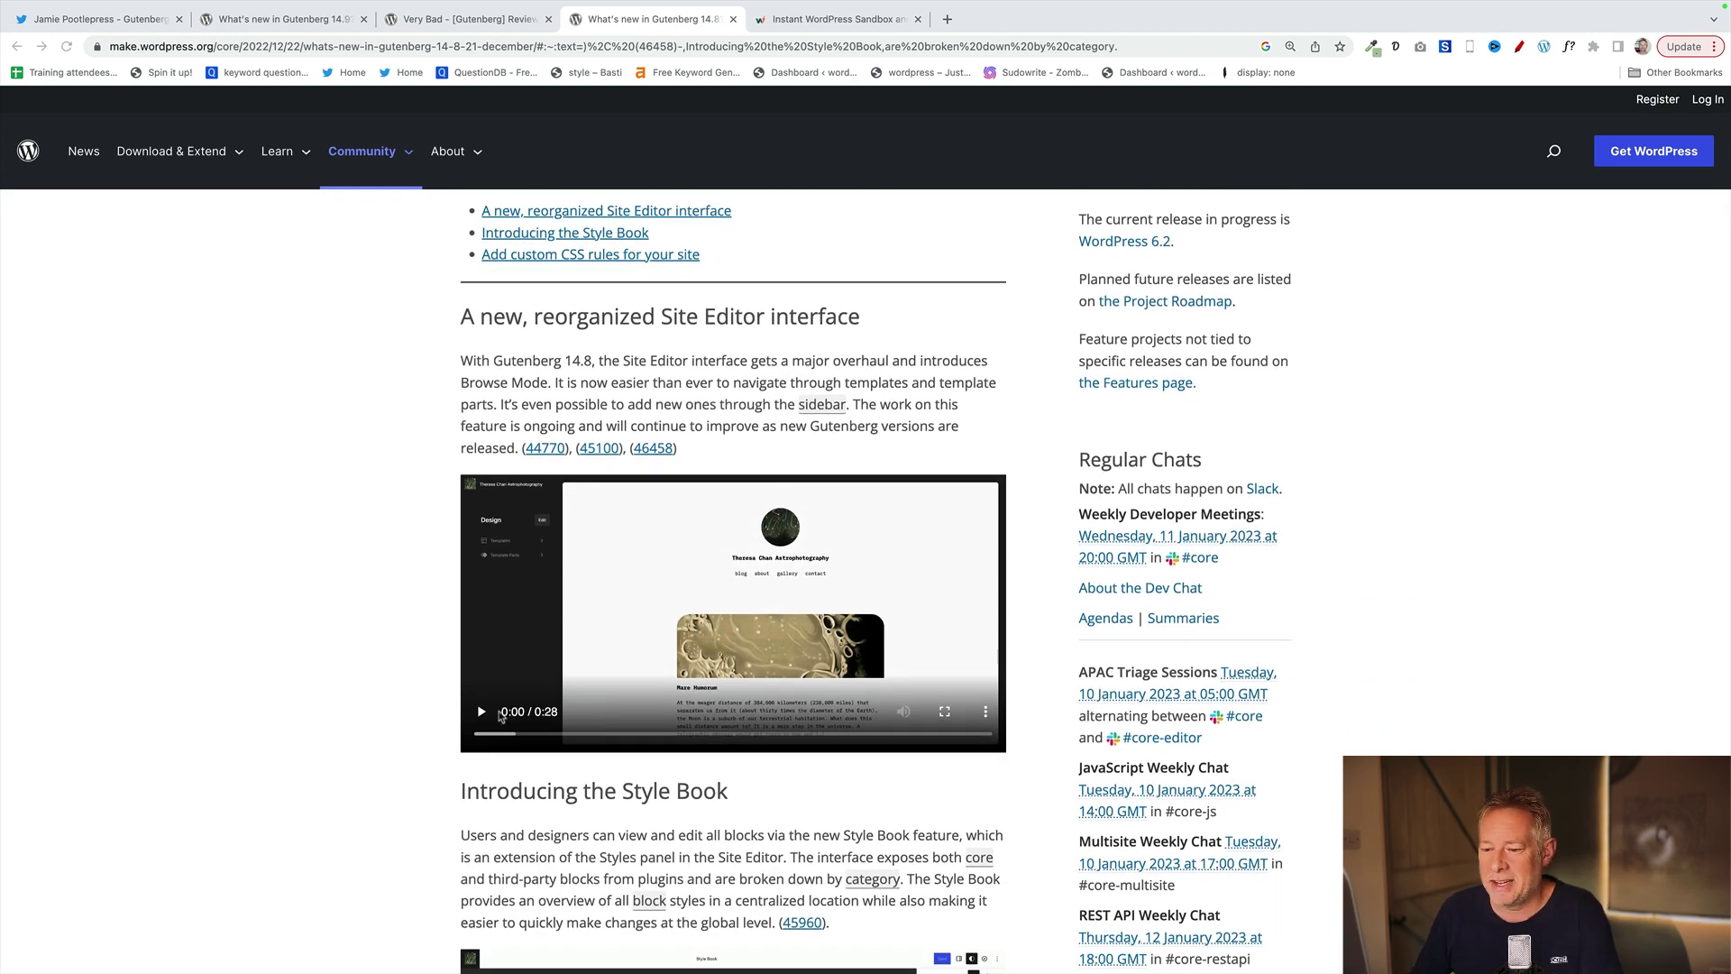
{"action": "left_click", "coordinate": [489, 739]}
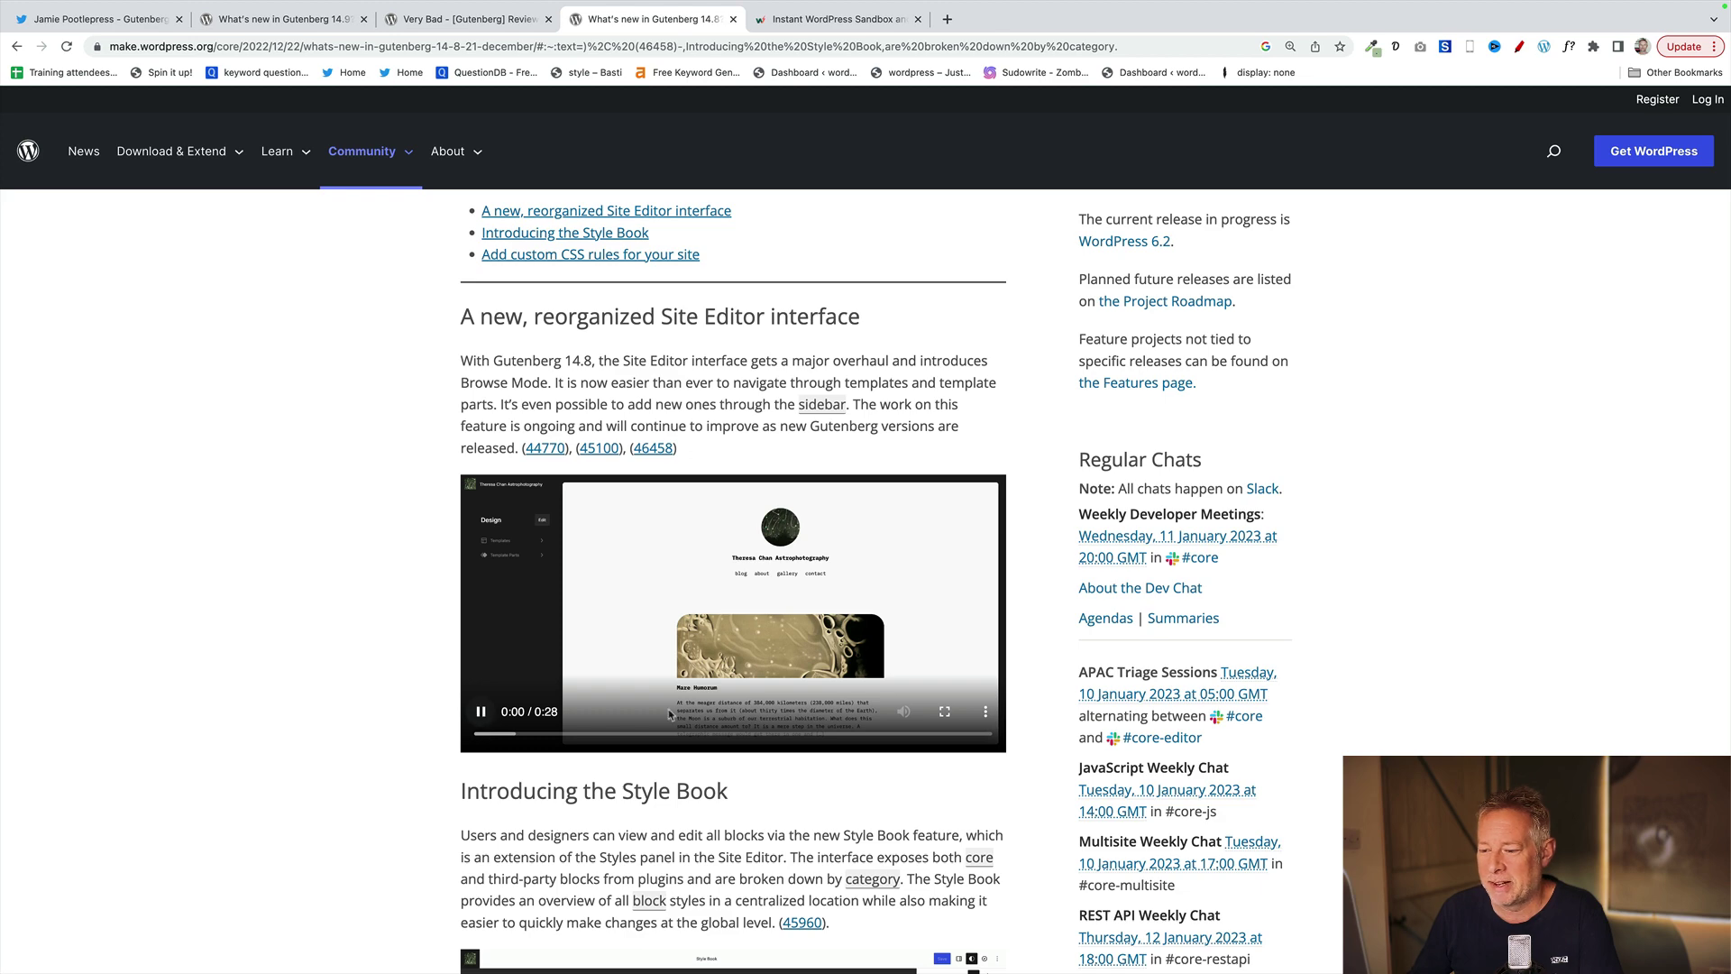
{"action": "left_click", "coordinate": [944, 712]}
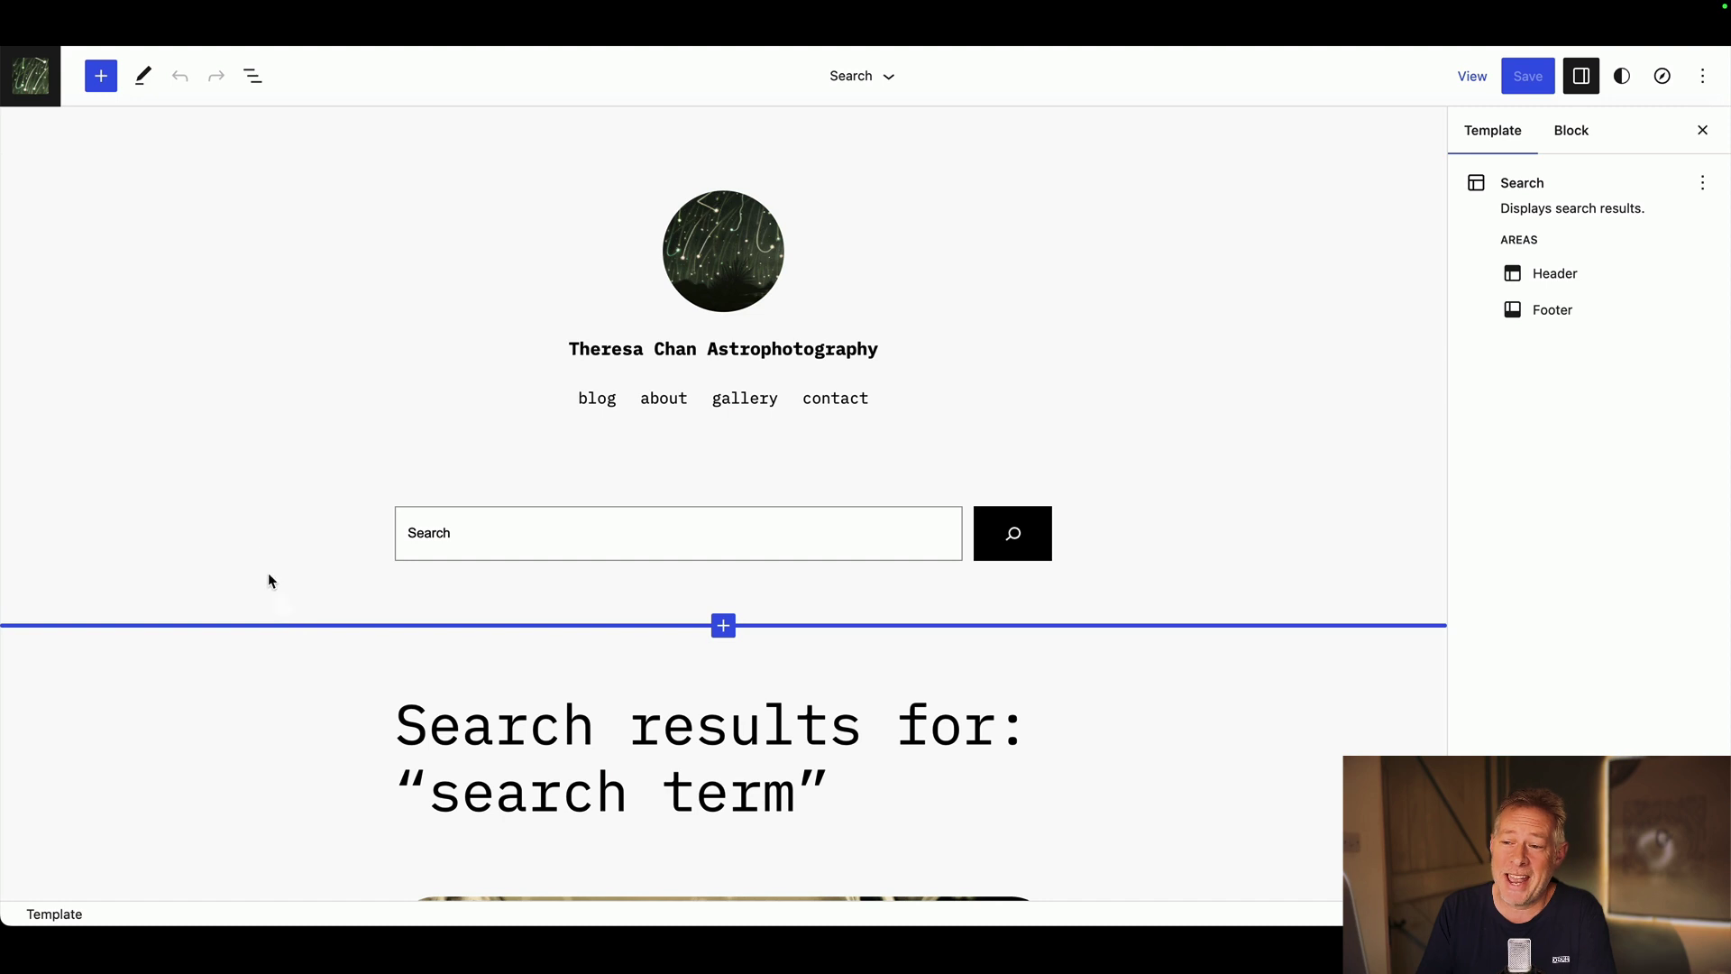
From the Templates list, add a 'Category – For a specific item' template for Space.
{"action": "left_click", "coordinate": [32, 80]}
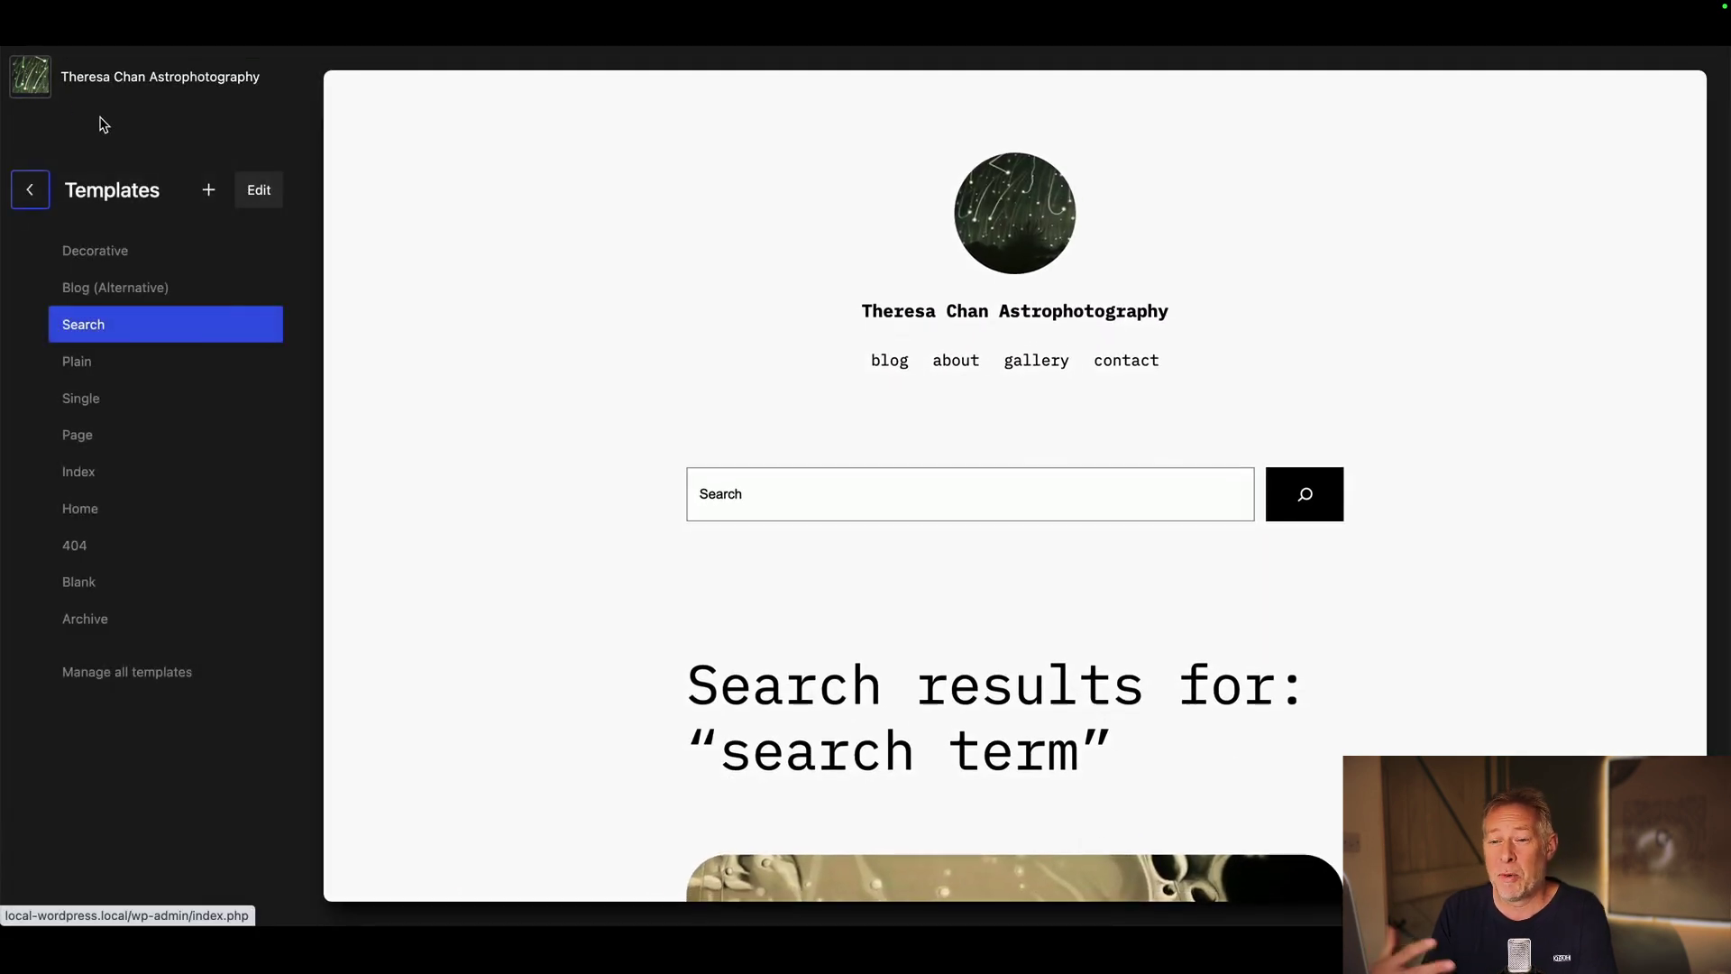
{"action": "left_click", "coordinate": [203, 191]}
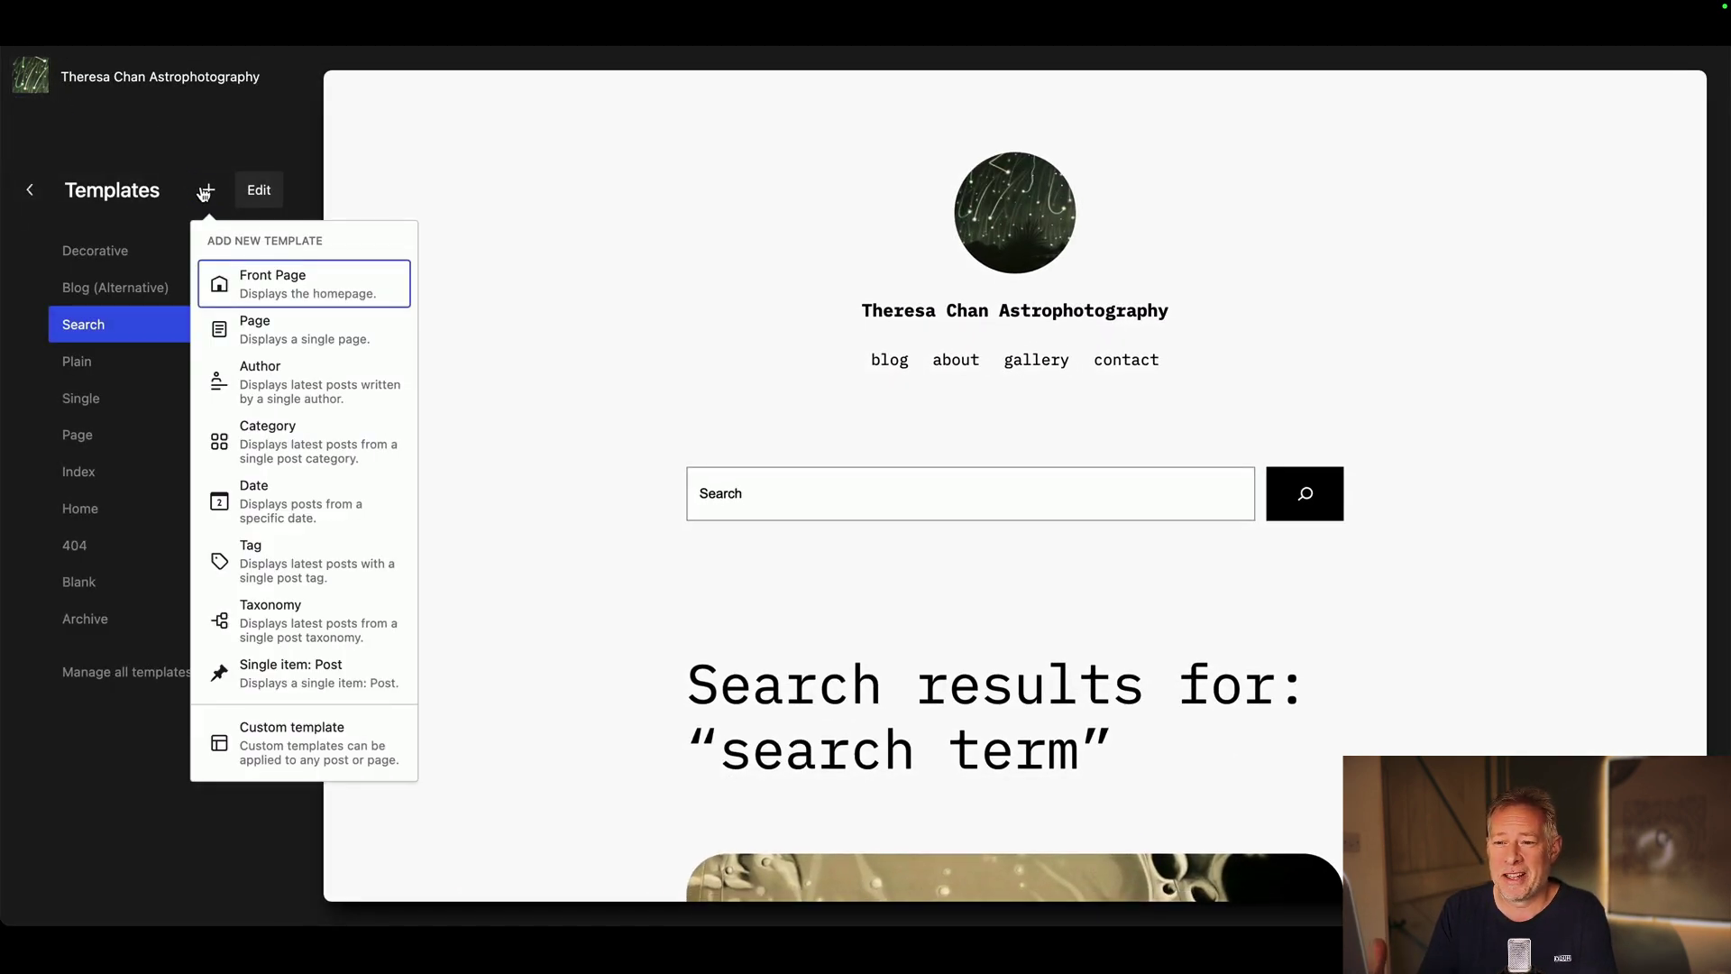
{"action": "left_click", "coordinate": [276, 464]}
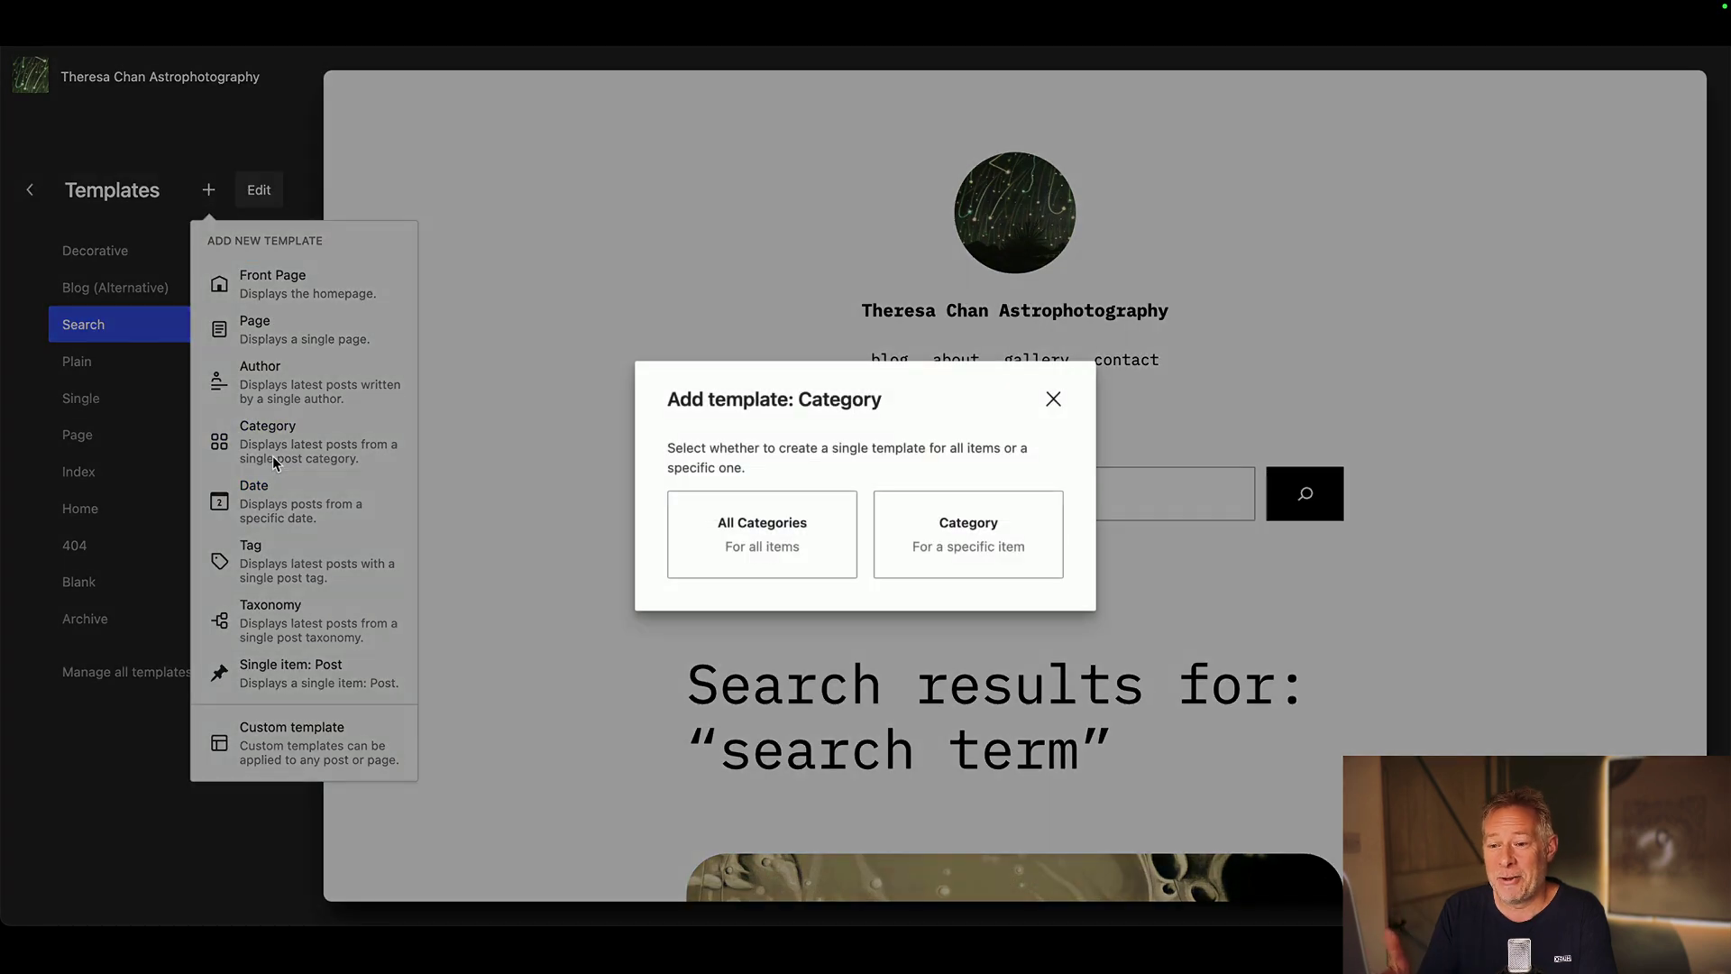
{"action": "left_click", "coordinate": [928, 527]}
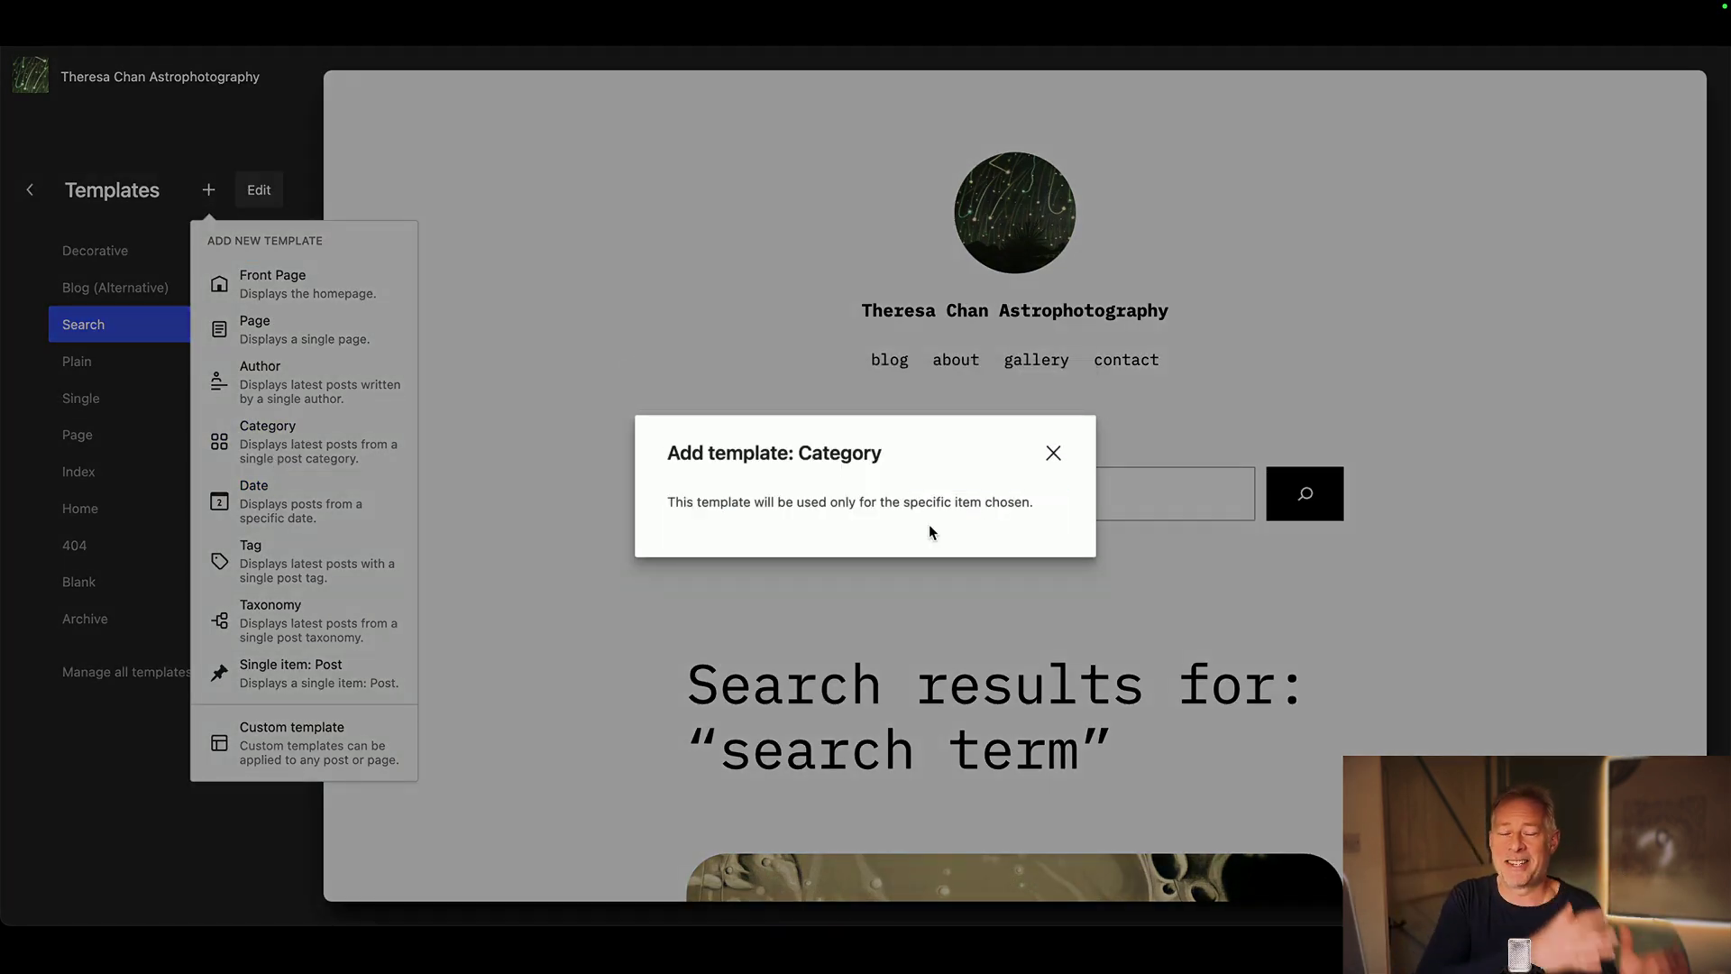
{"action": "left_click", "coordinate": [790, 442]}
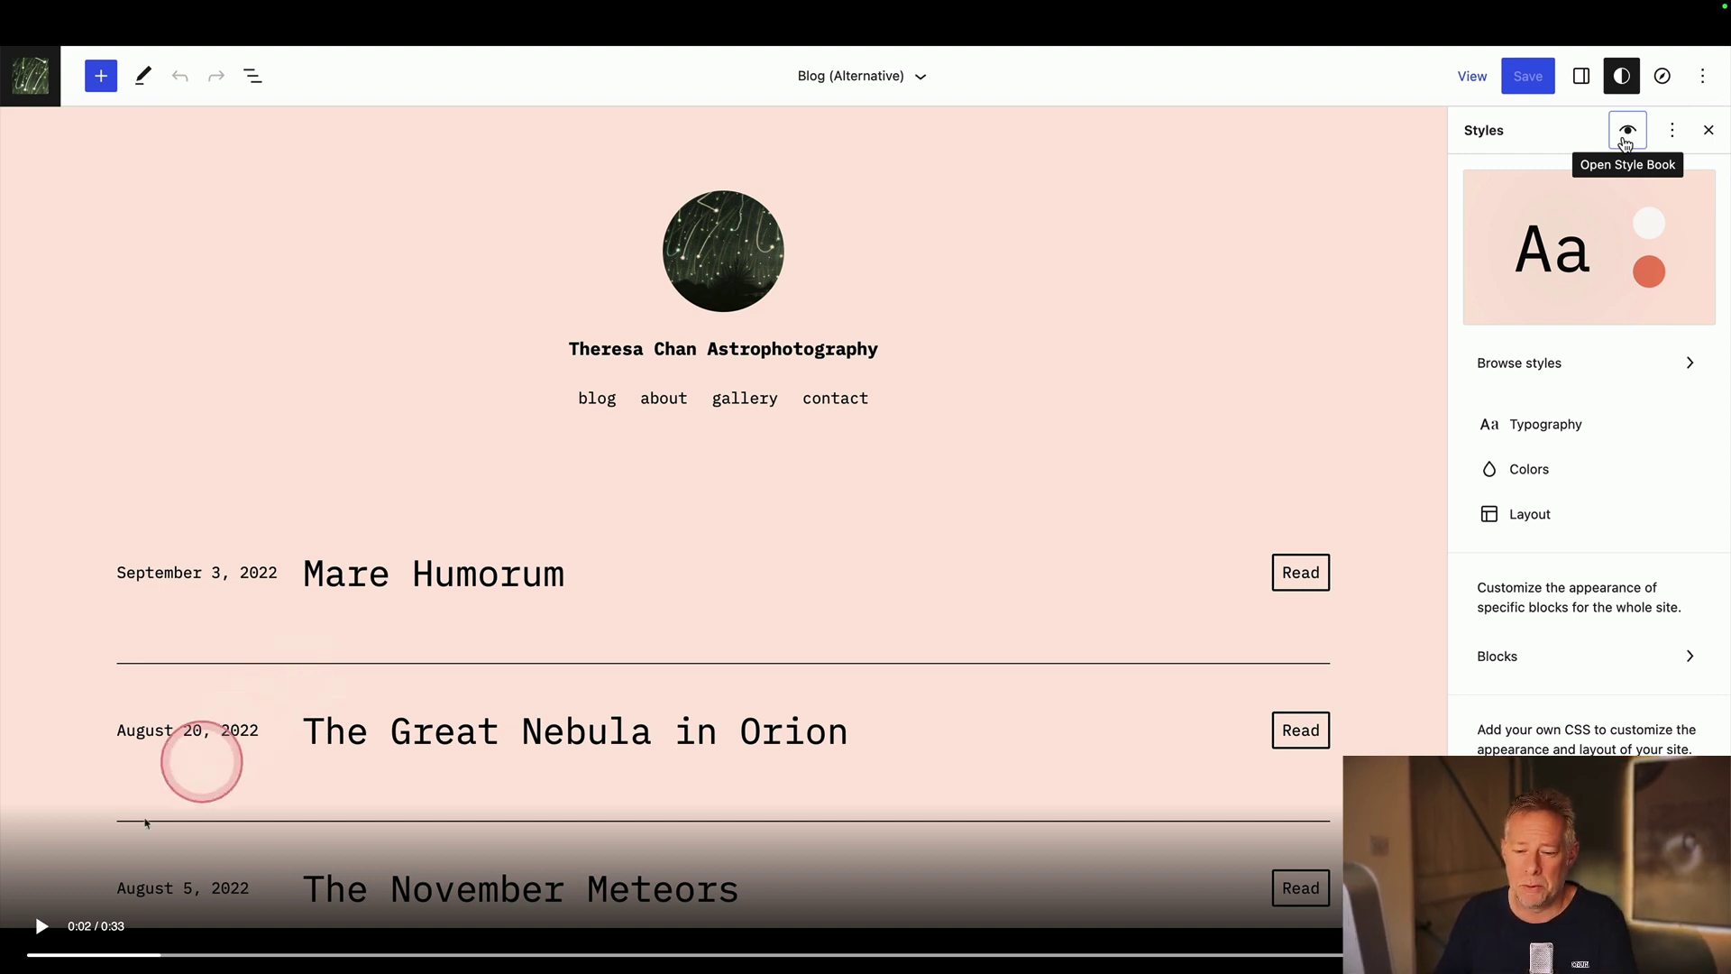
Resume the Style Book demo video and let it play through.
{"action": "left_click", "coordinate": [41, 925]}
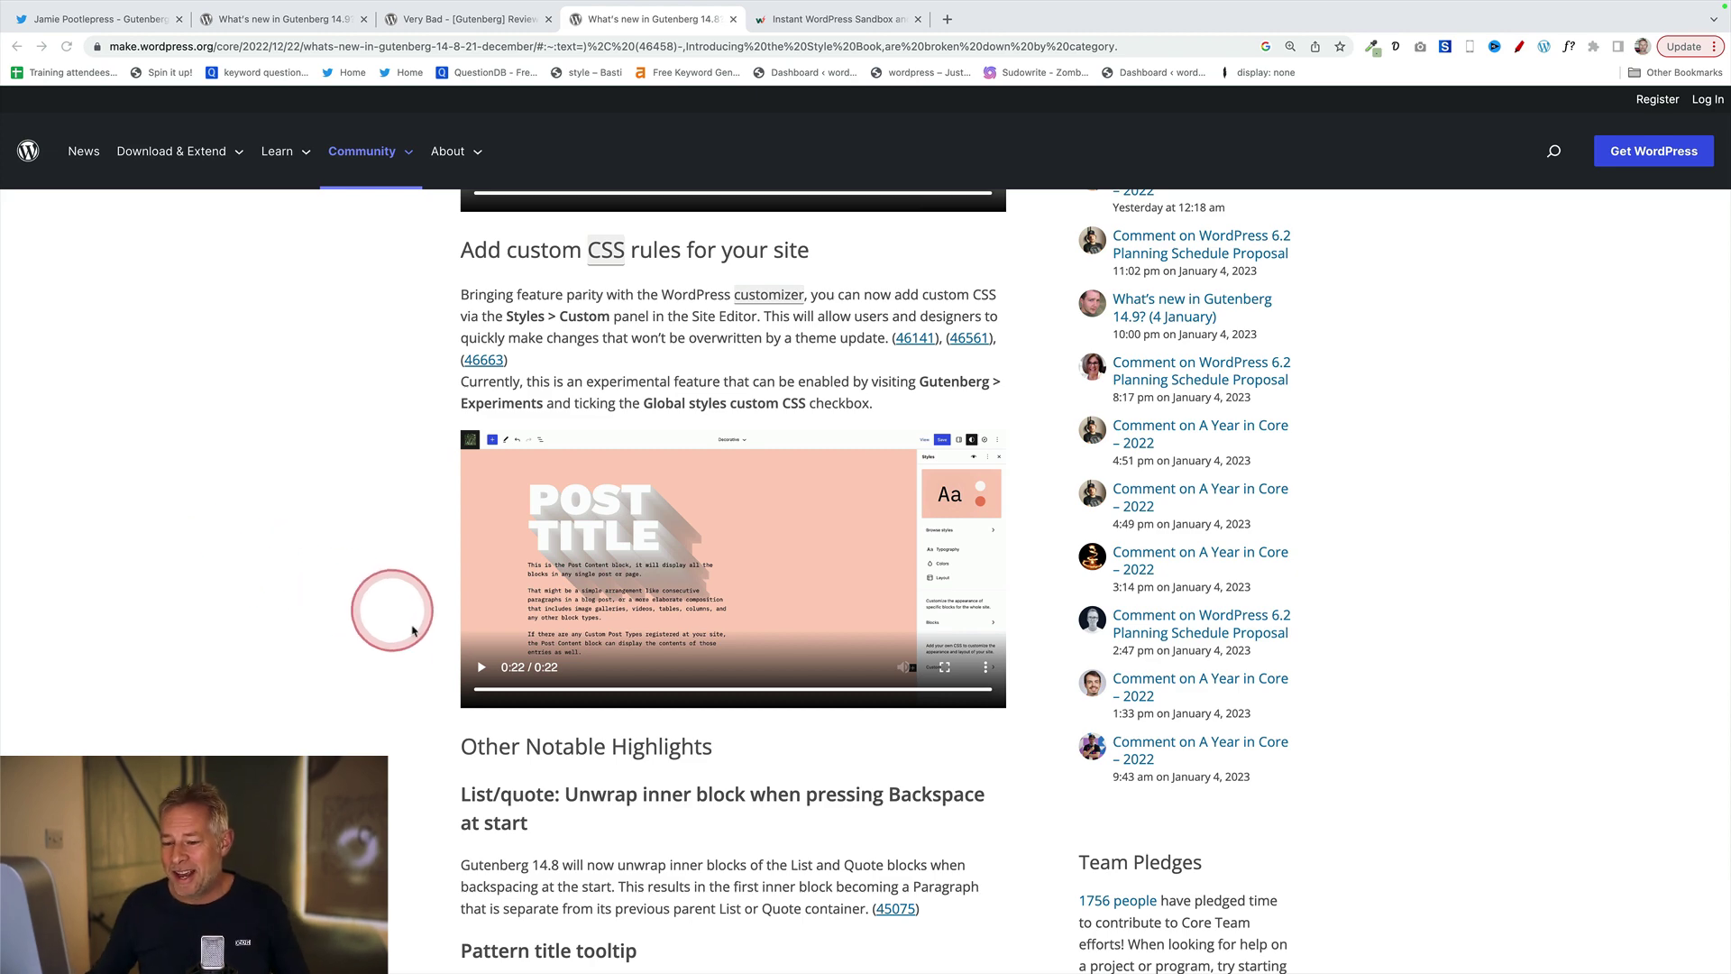
Replay the custom CSS demo video in full screen.
{"action": "left_click", "coordinate": [481, 668]}
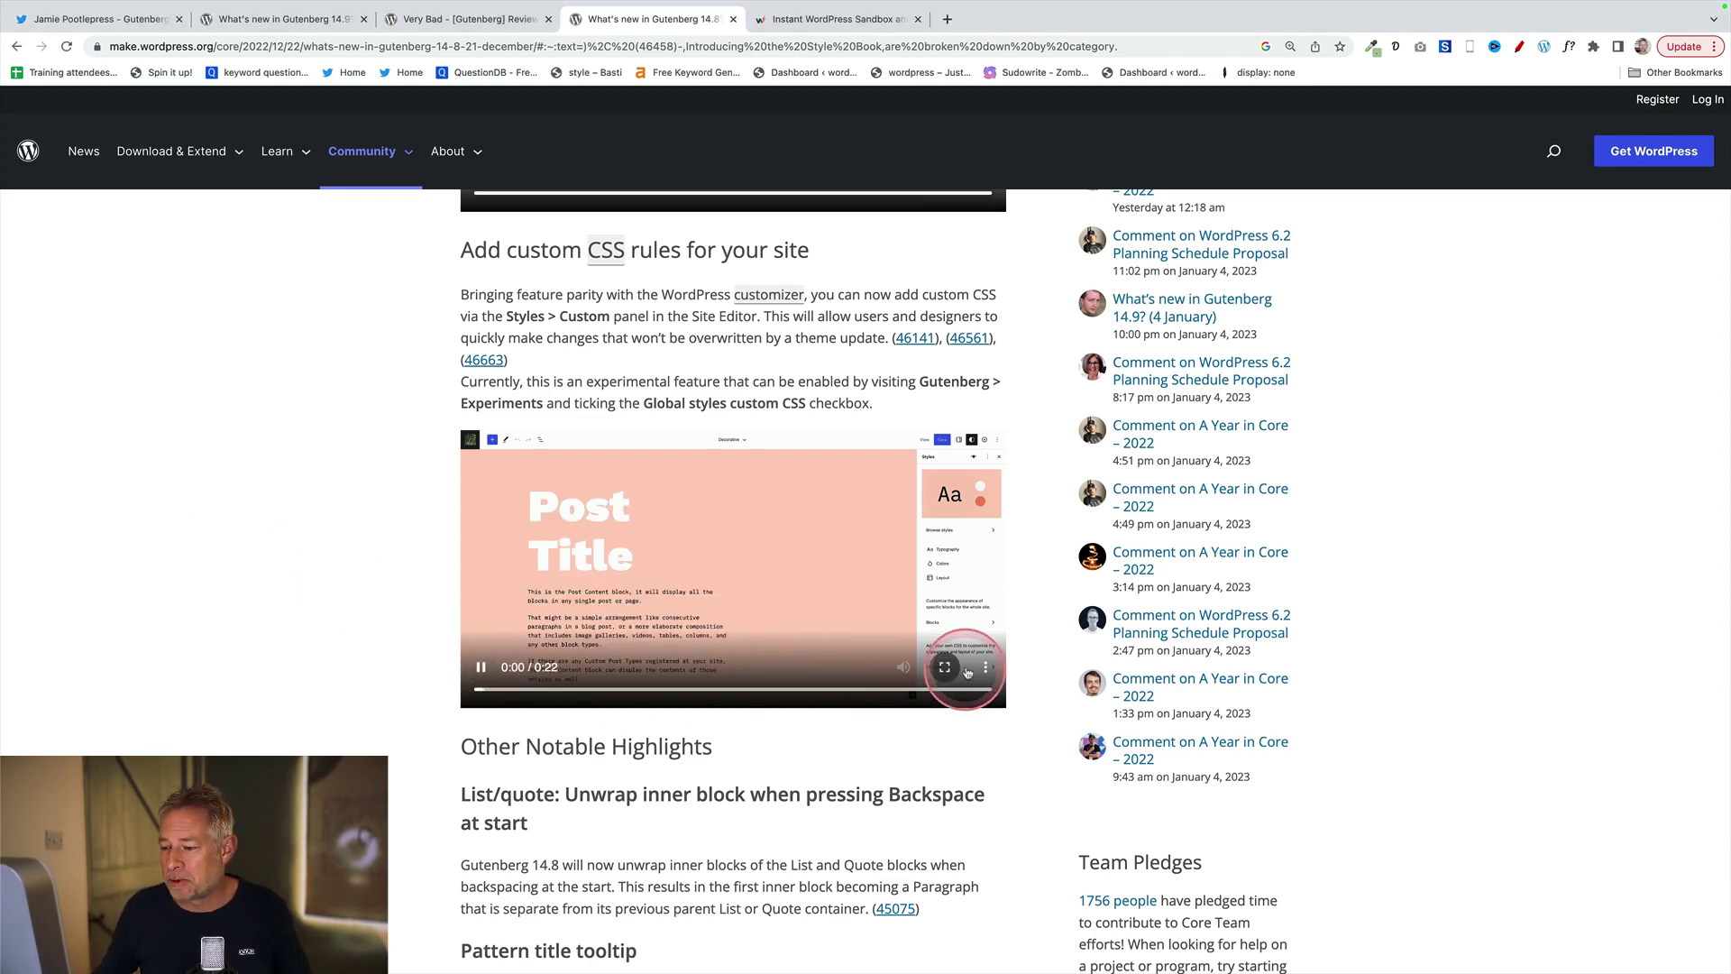
{"action": "left_click", "coordinate": [943, 667]}
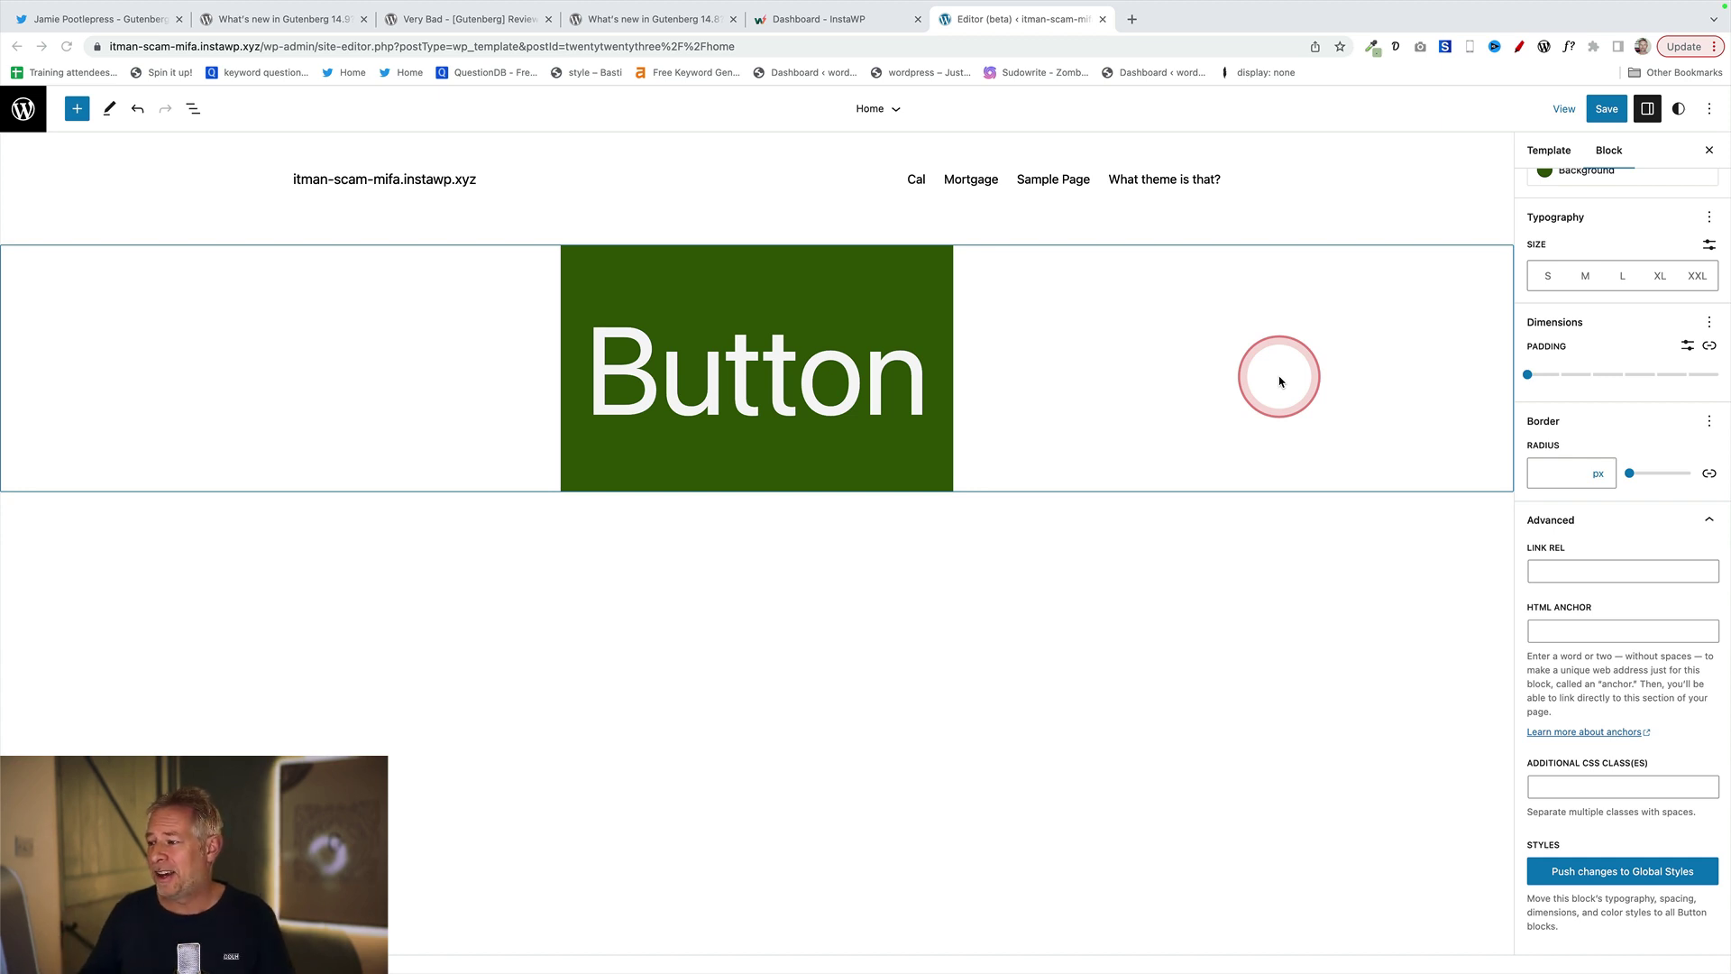
Give the green Button block an orange background and 100 px rounded corners.
{"action": "left_click", "coordinate": [838, 328]}
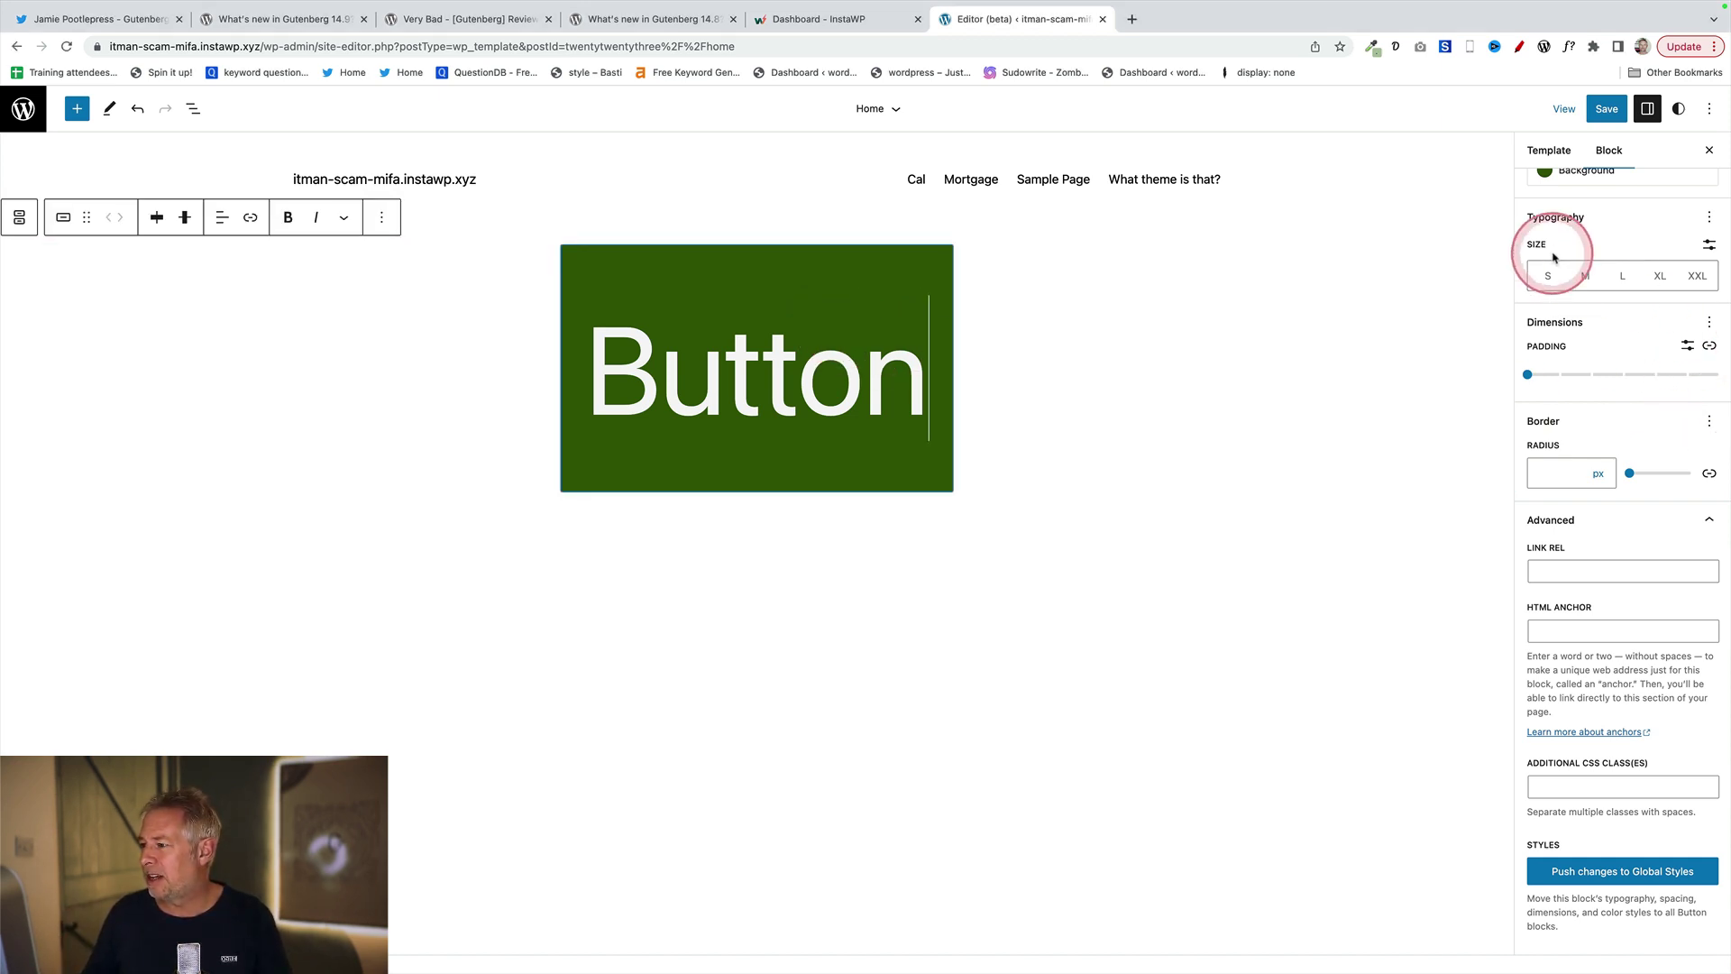
{"action": "scroll", "coordinate": [1553, 258], "scroll_direction": "up", "scroll_amount": 5}
{"action": "left_click", "coordinate": [1584, 468]}
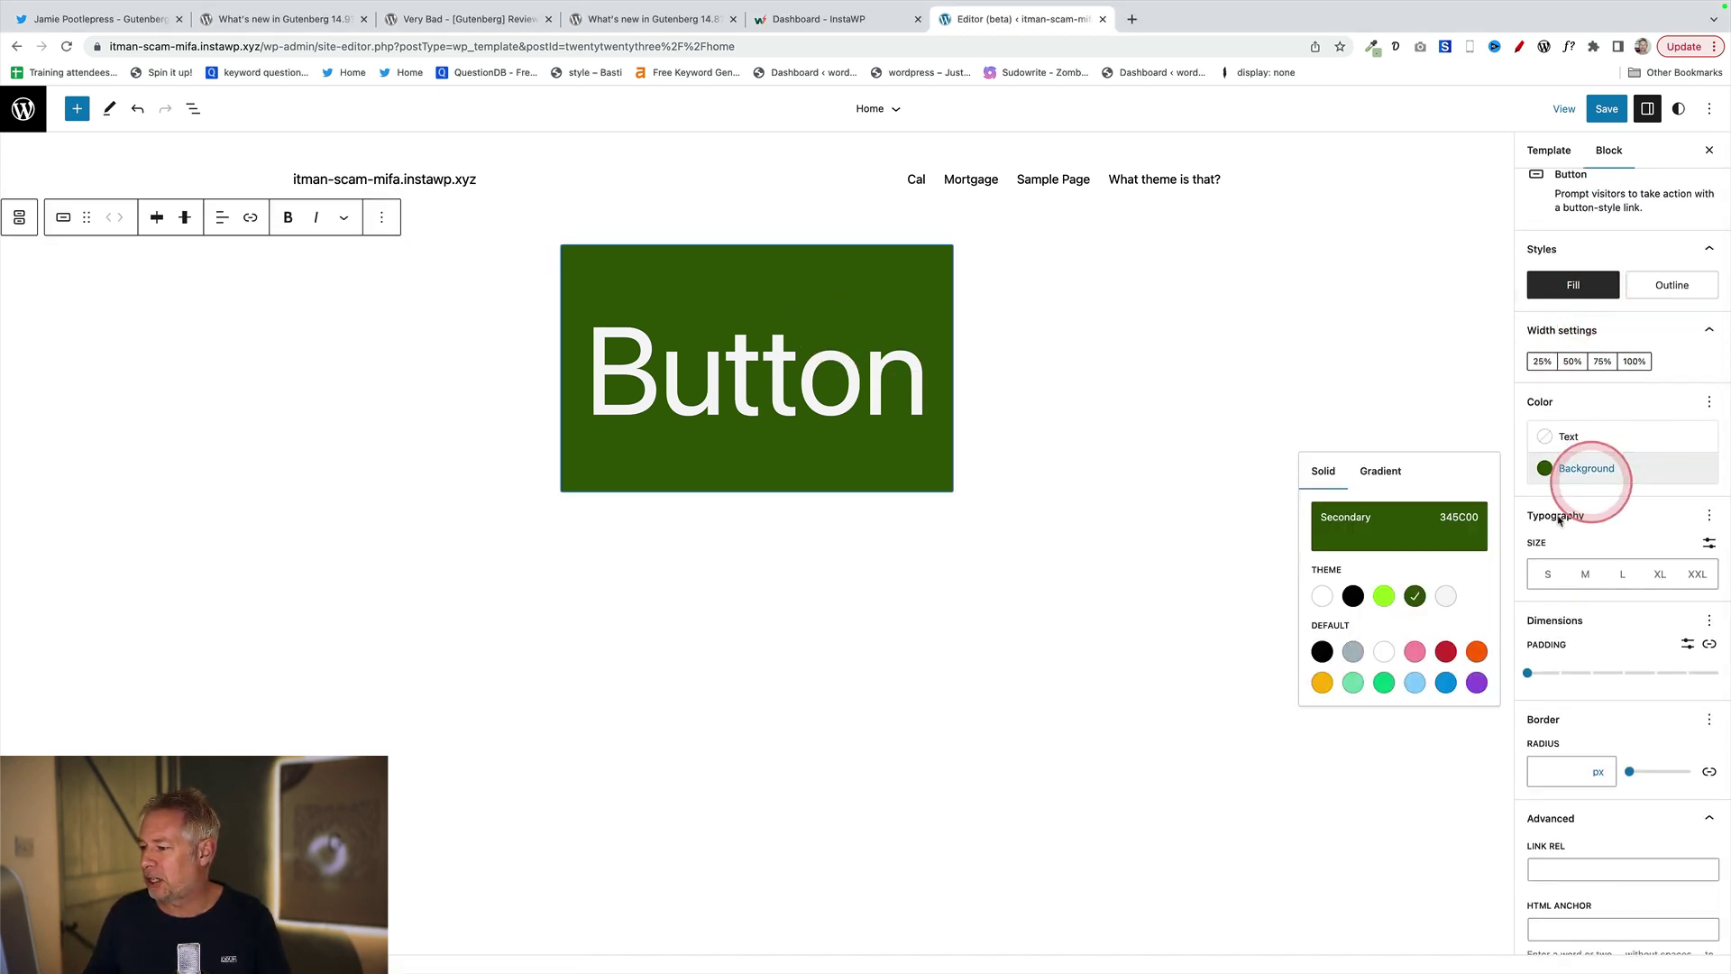
{"action": "left_click", "coordinate": [1476, 651]}
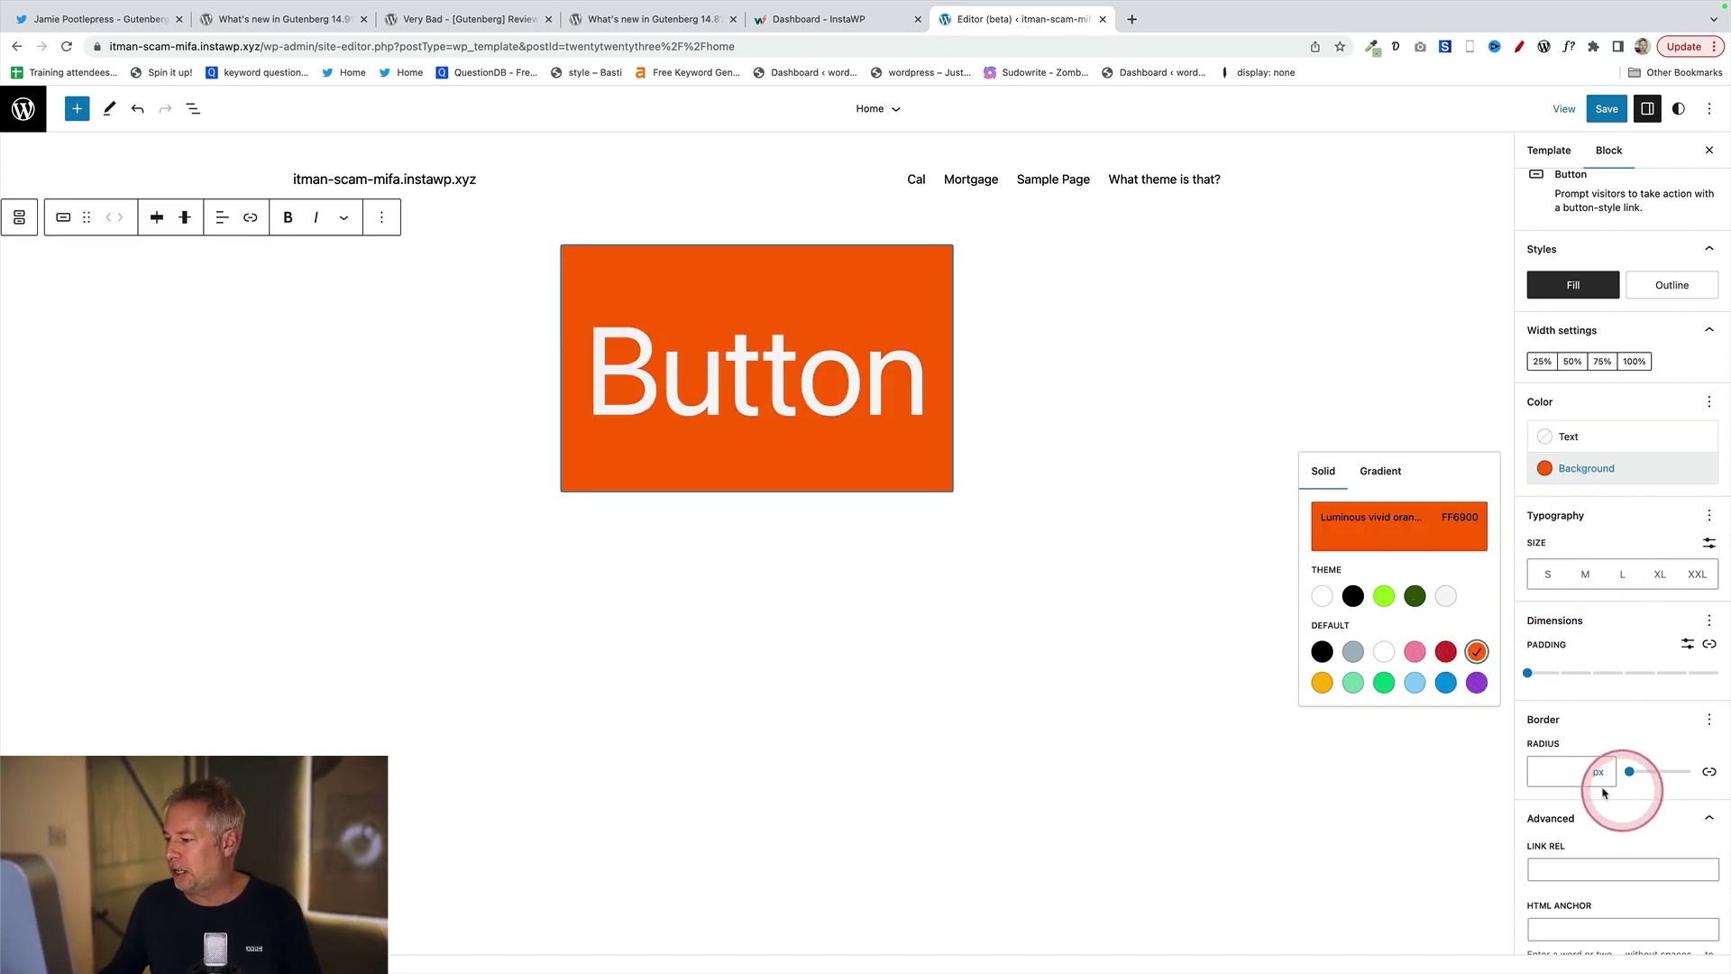
{"action": "left_click_drag", "start_coordinate": [1629, 771], "coordinate": [1690, 770]}
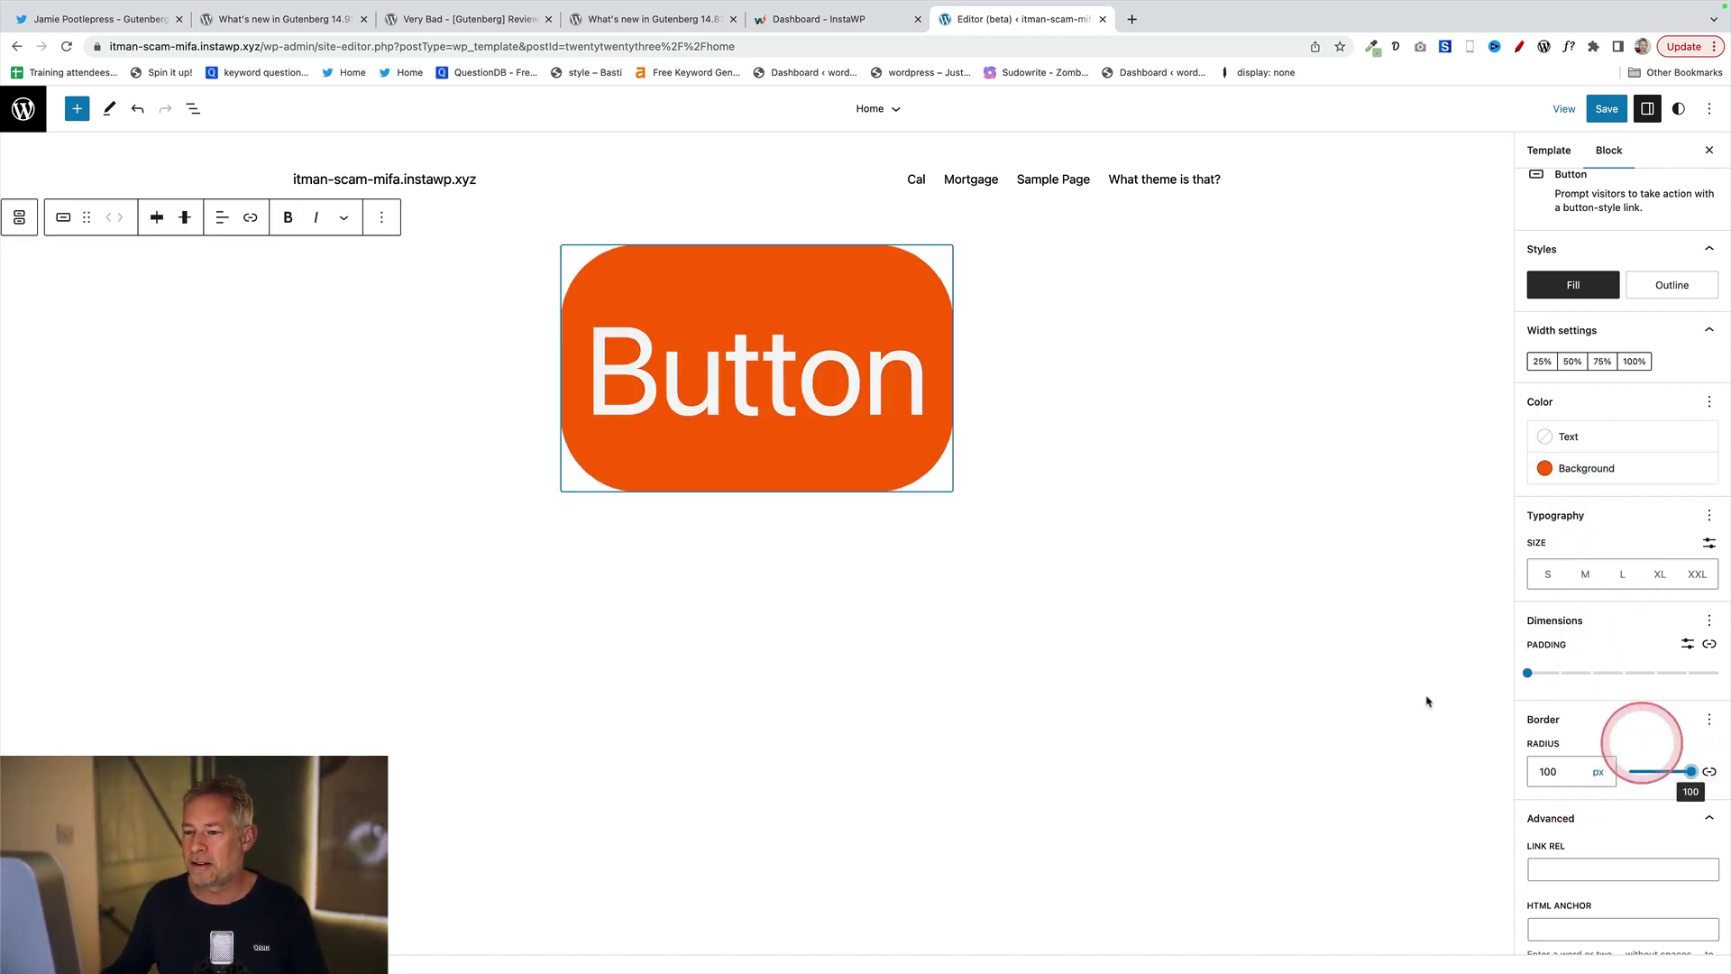
{"action": "left_click", "coordinate": [1226, 674]}
Push the orange button's styles to Global Styles, then deselect it to check the result.
{"action": "left_click", "coordinate": [831, 298]}
{"action": "left_click", "coordinate": [992, 335]}
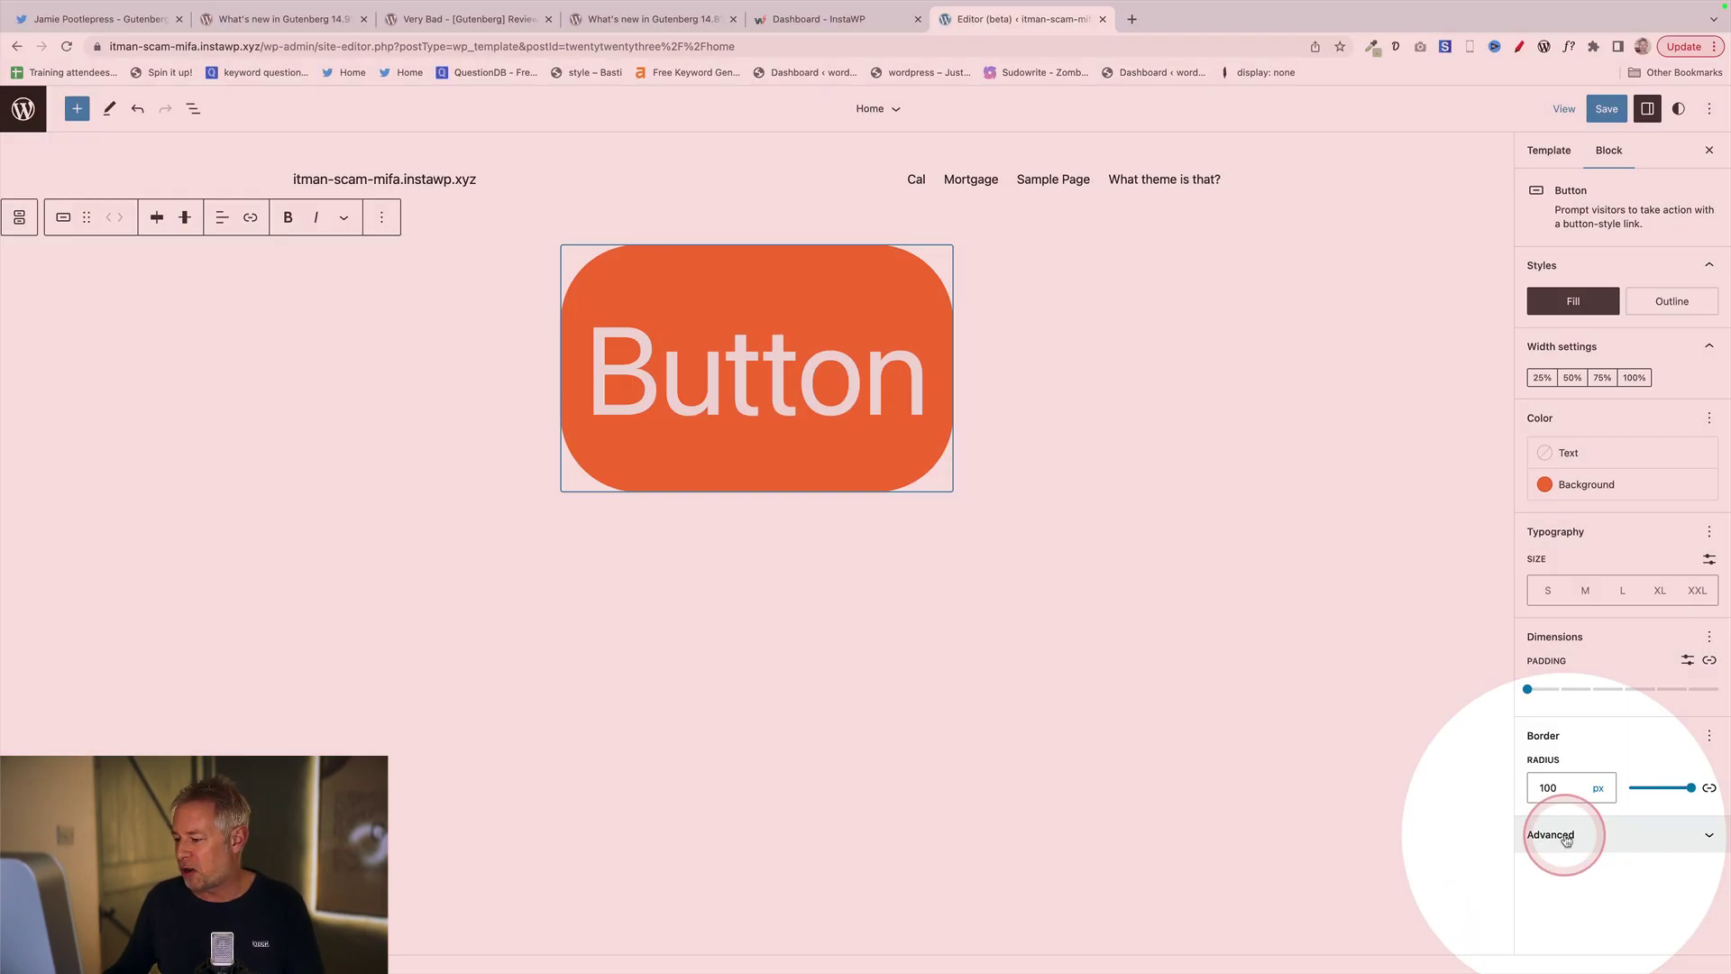
{"action": "left_click", "coordinate": [1565, 832]}
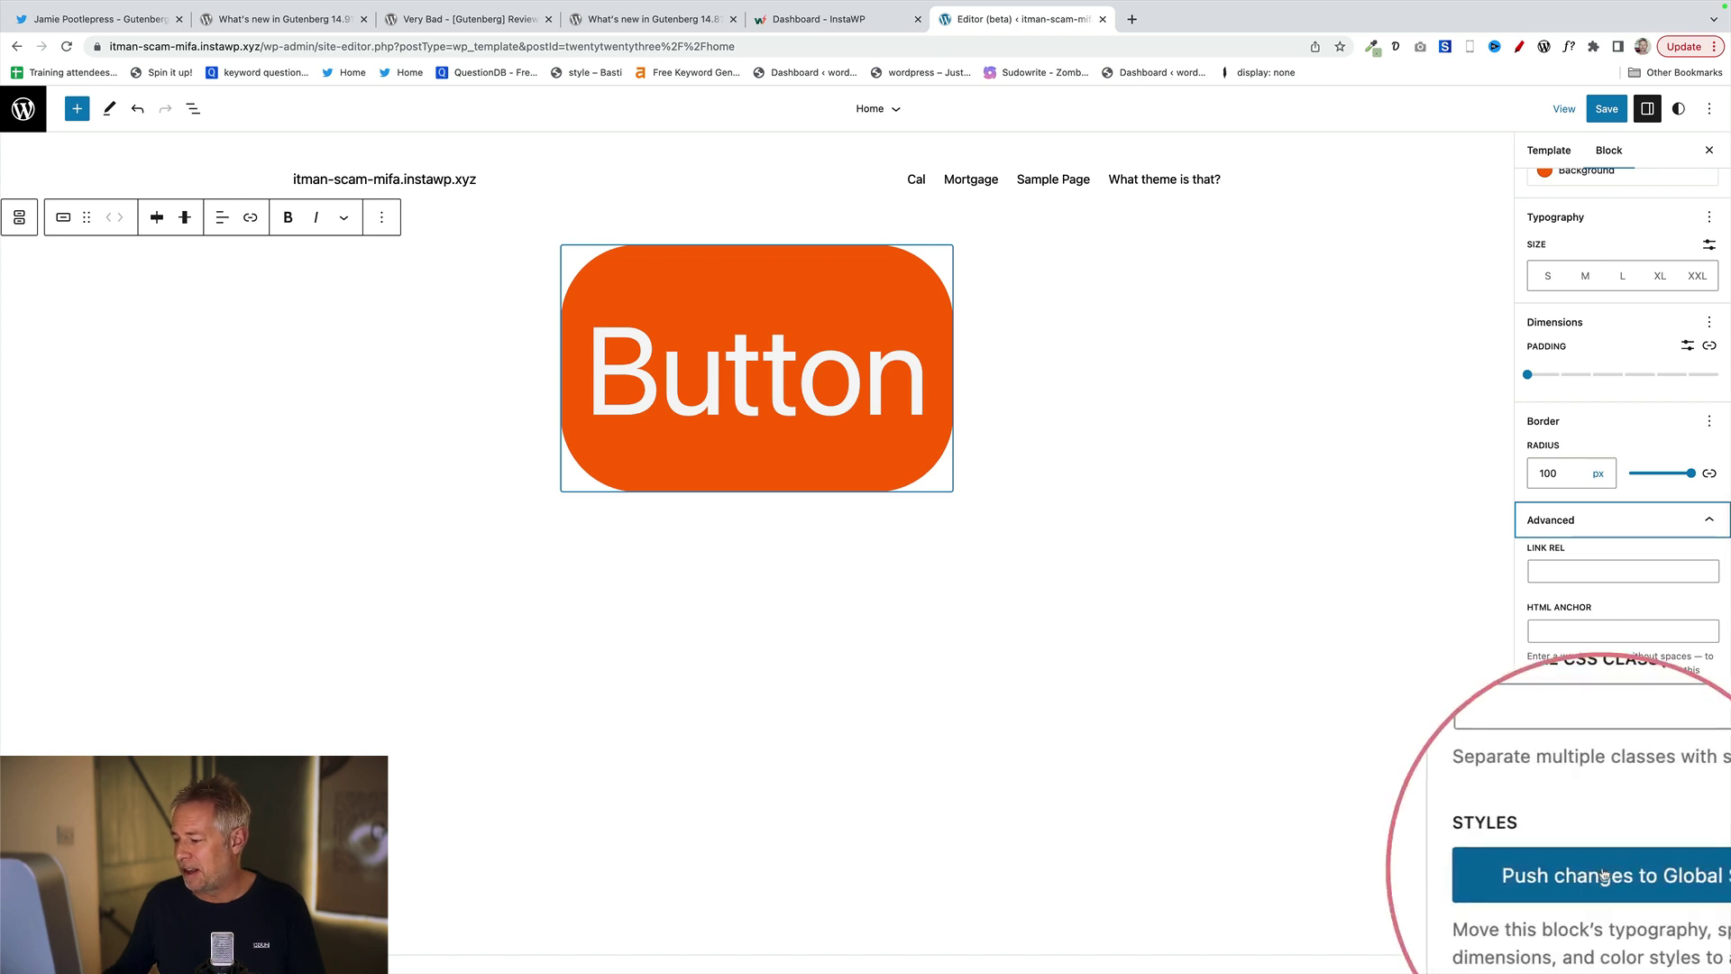
{"action": "left_click", "coordinate": [1643, 872]}
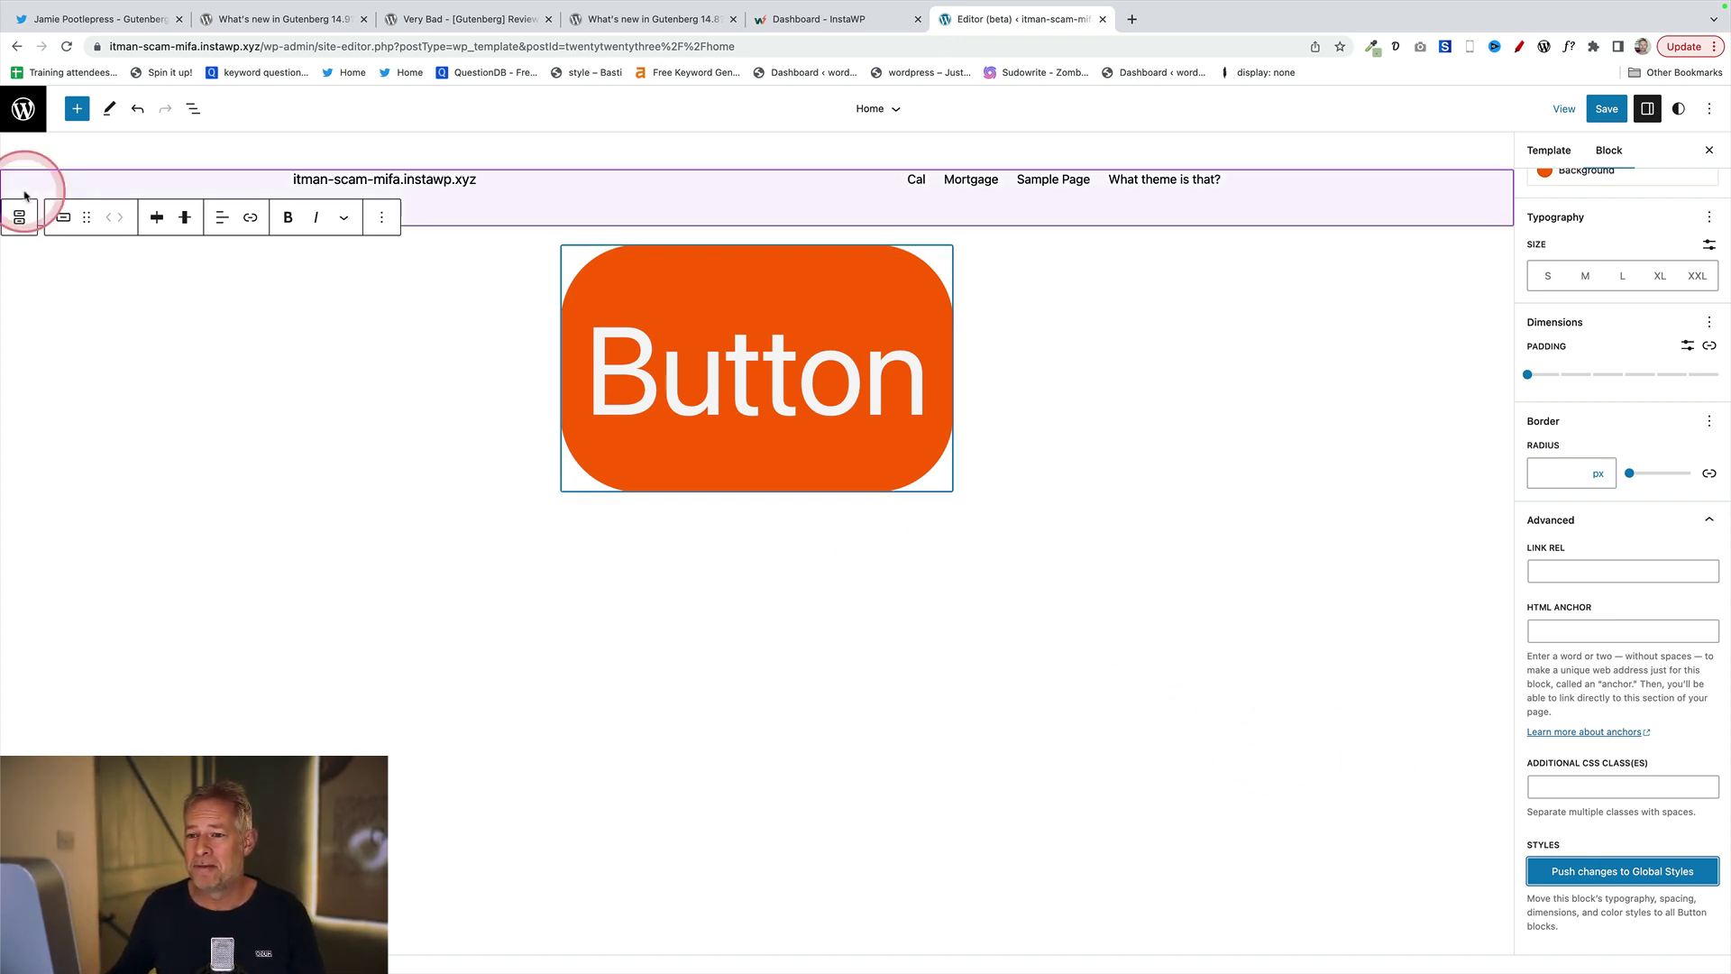
{"action": "left_click", "coordinate": [962, 409]}
{"action": "left_click", "coordinate": [954, 522]}
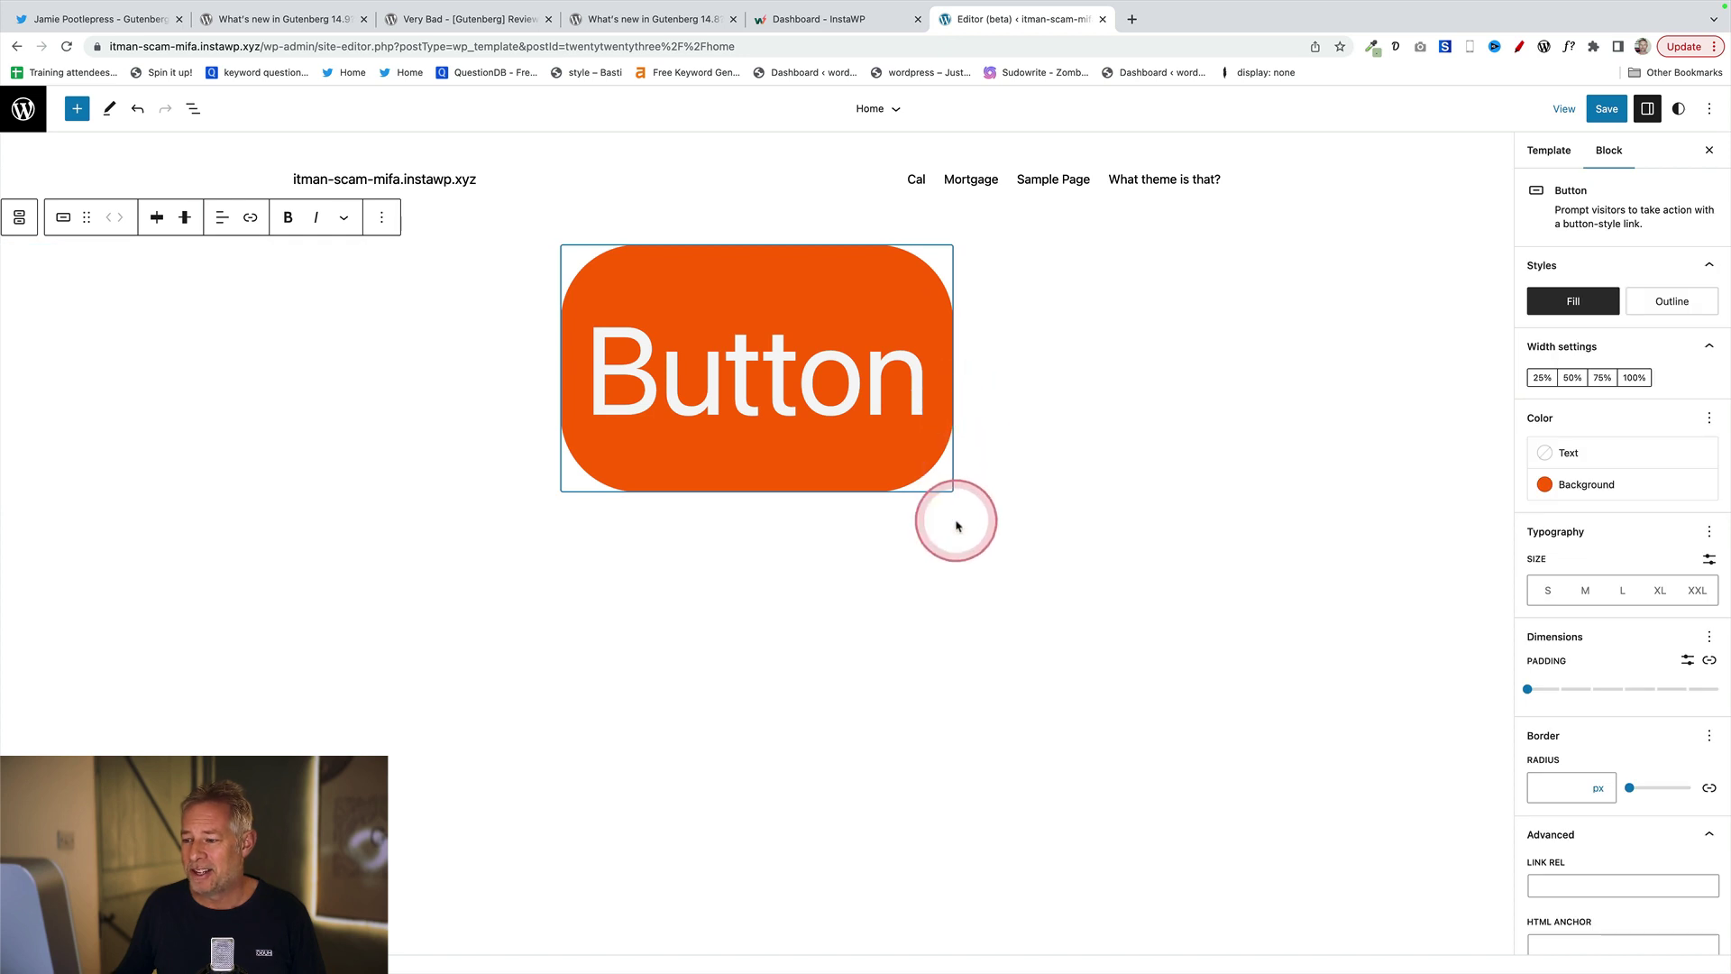
{"action": "left_click", "coordinate": [1124, 424]}
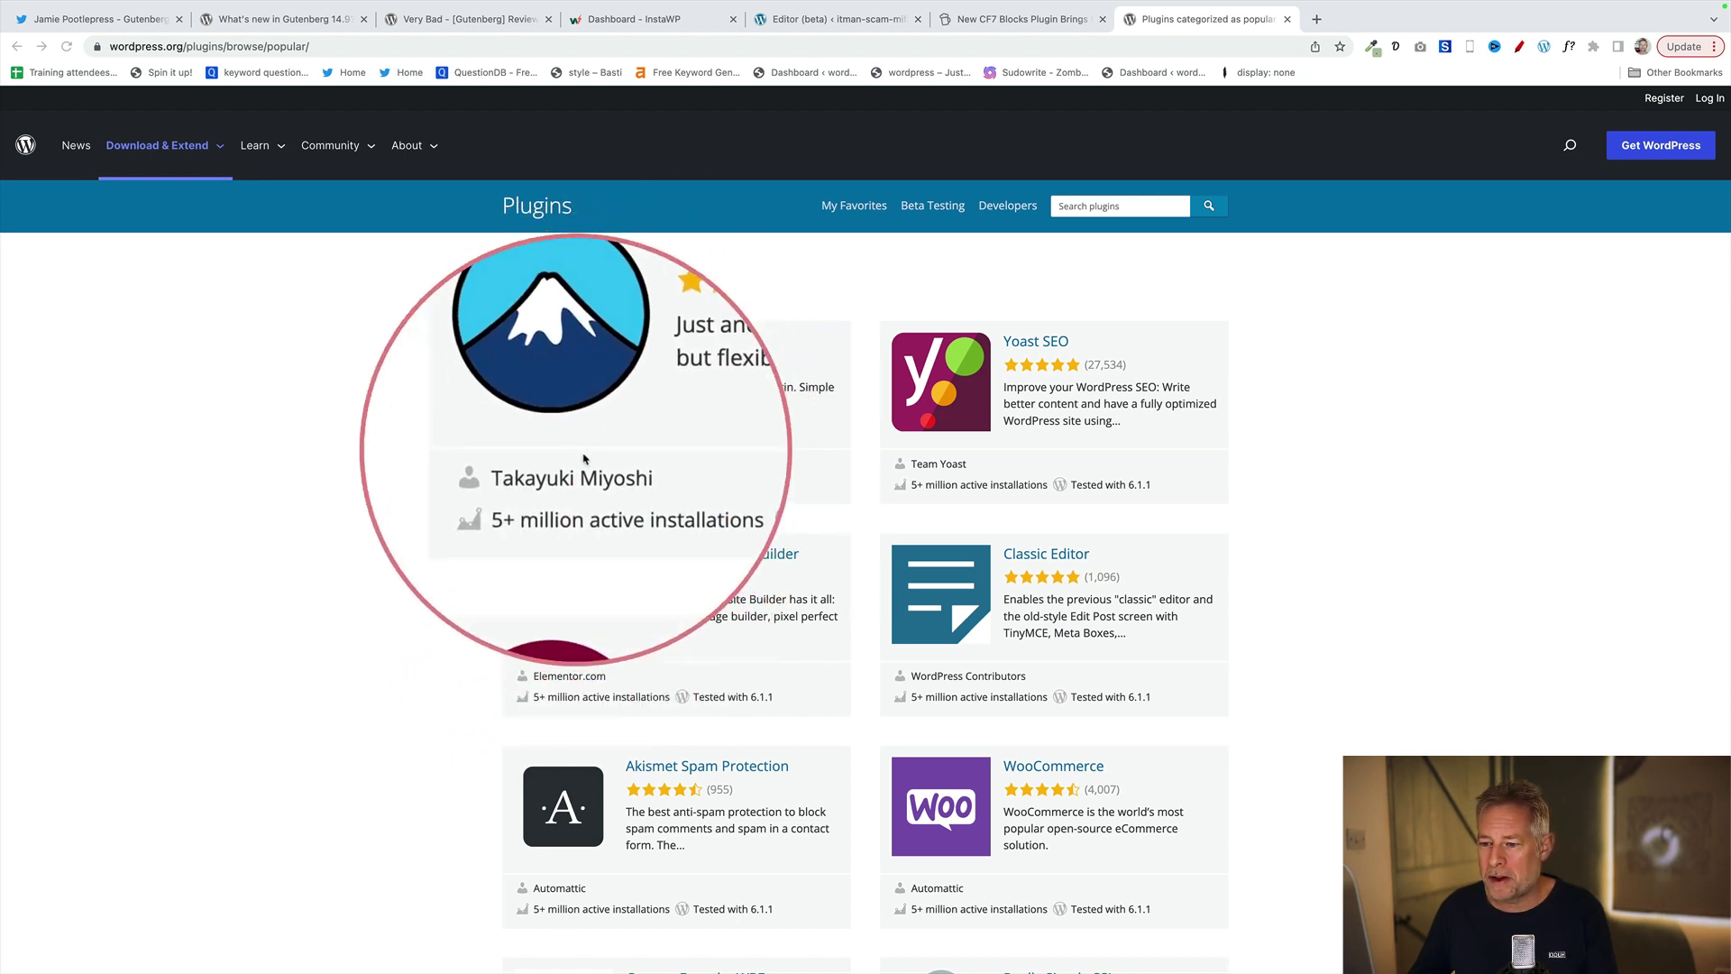
Switch to the WP Tavern article 'New CF7 Blocks Plugin Brings Blocks to Contact Form 7'.
{"action": "left_click", "coordinate": [610, 463]}
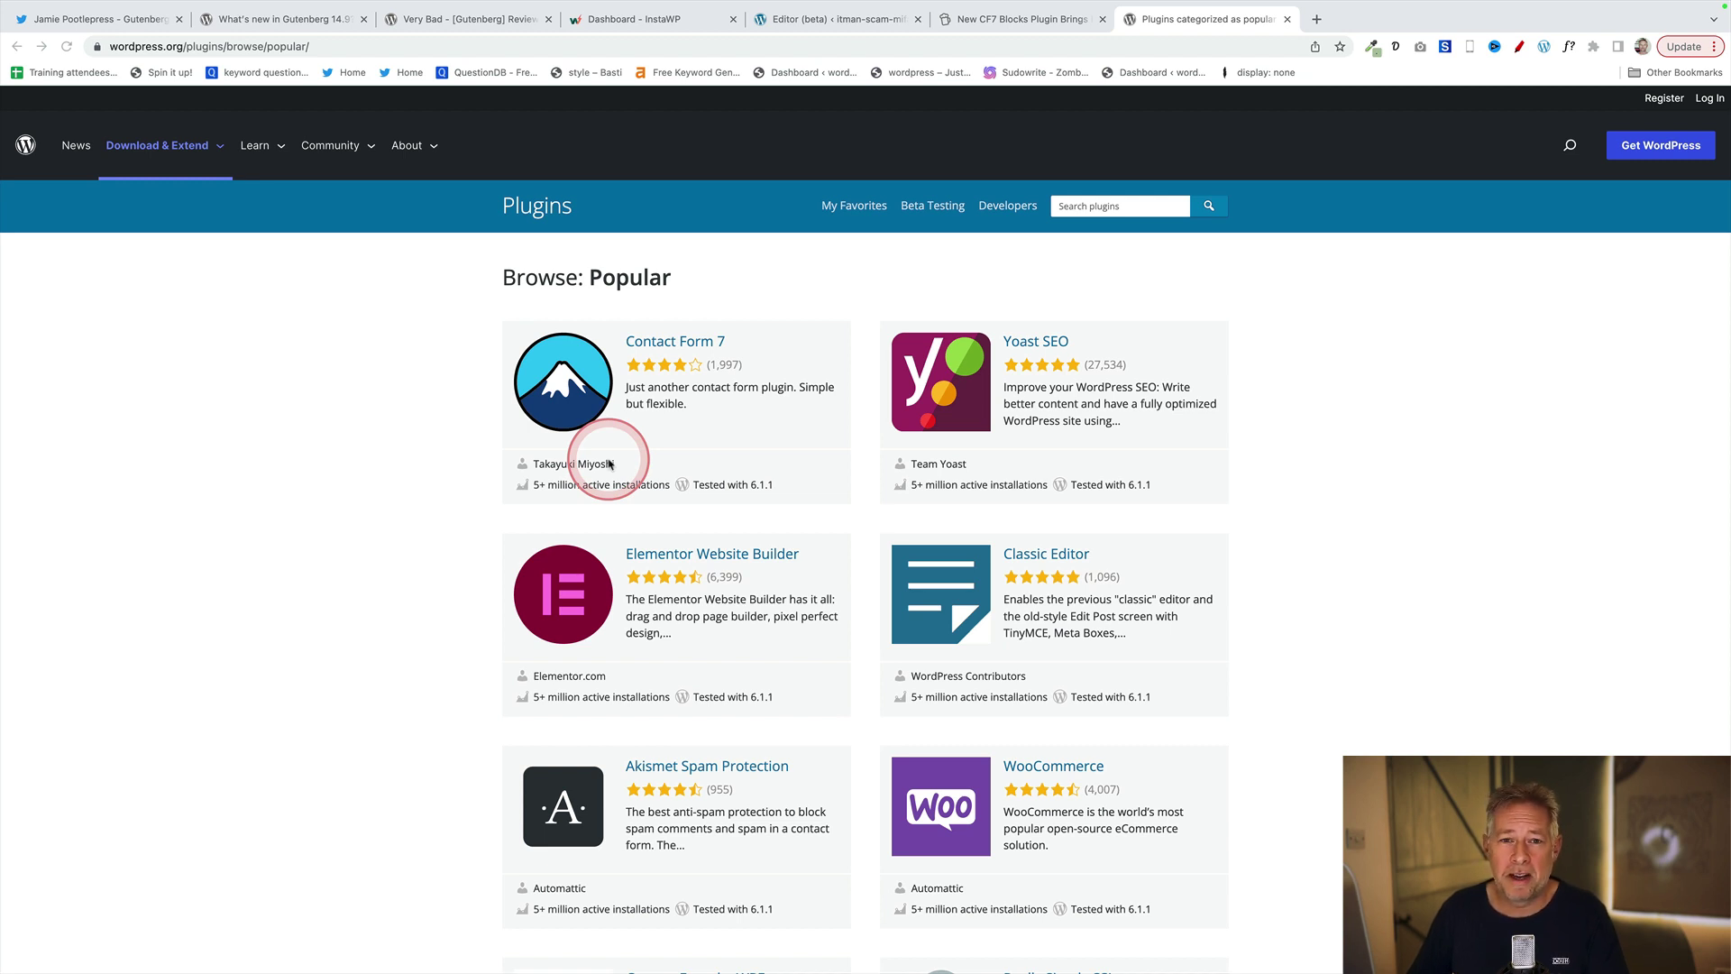
{"action": "left_click", "coordinate": [995, 20]}
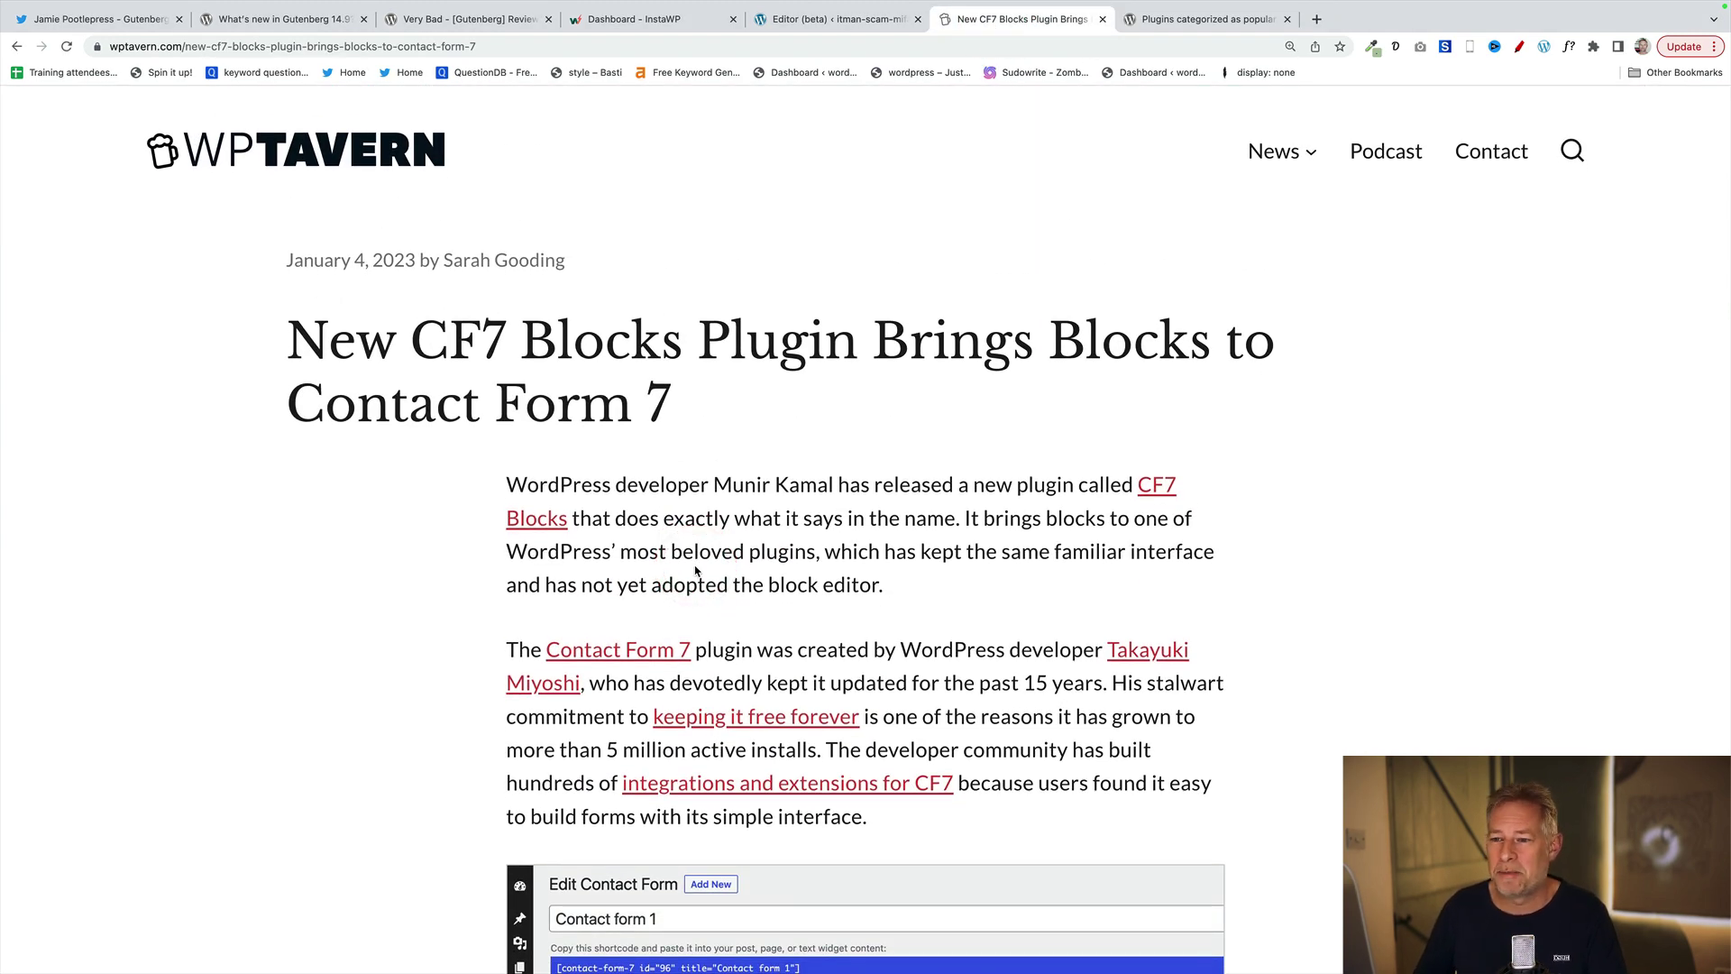
Scroll down the CF7 Blocks article to the Select Form templates screenshot.
{"action": "scroll", "coordinate": [721, 622], "scroll_direction": "down", "scroll_amount": 5}
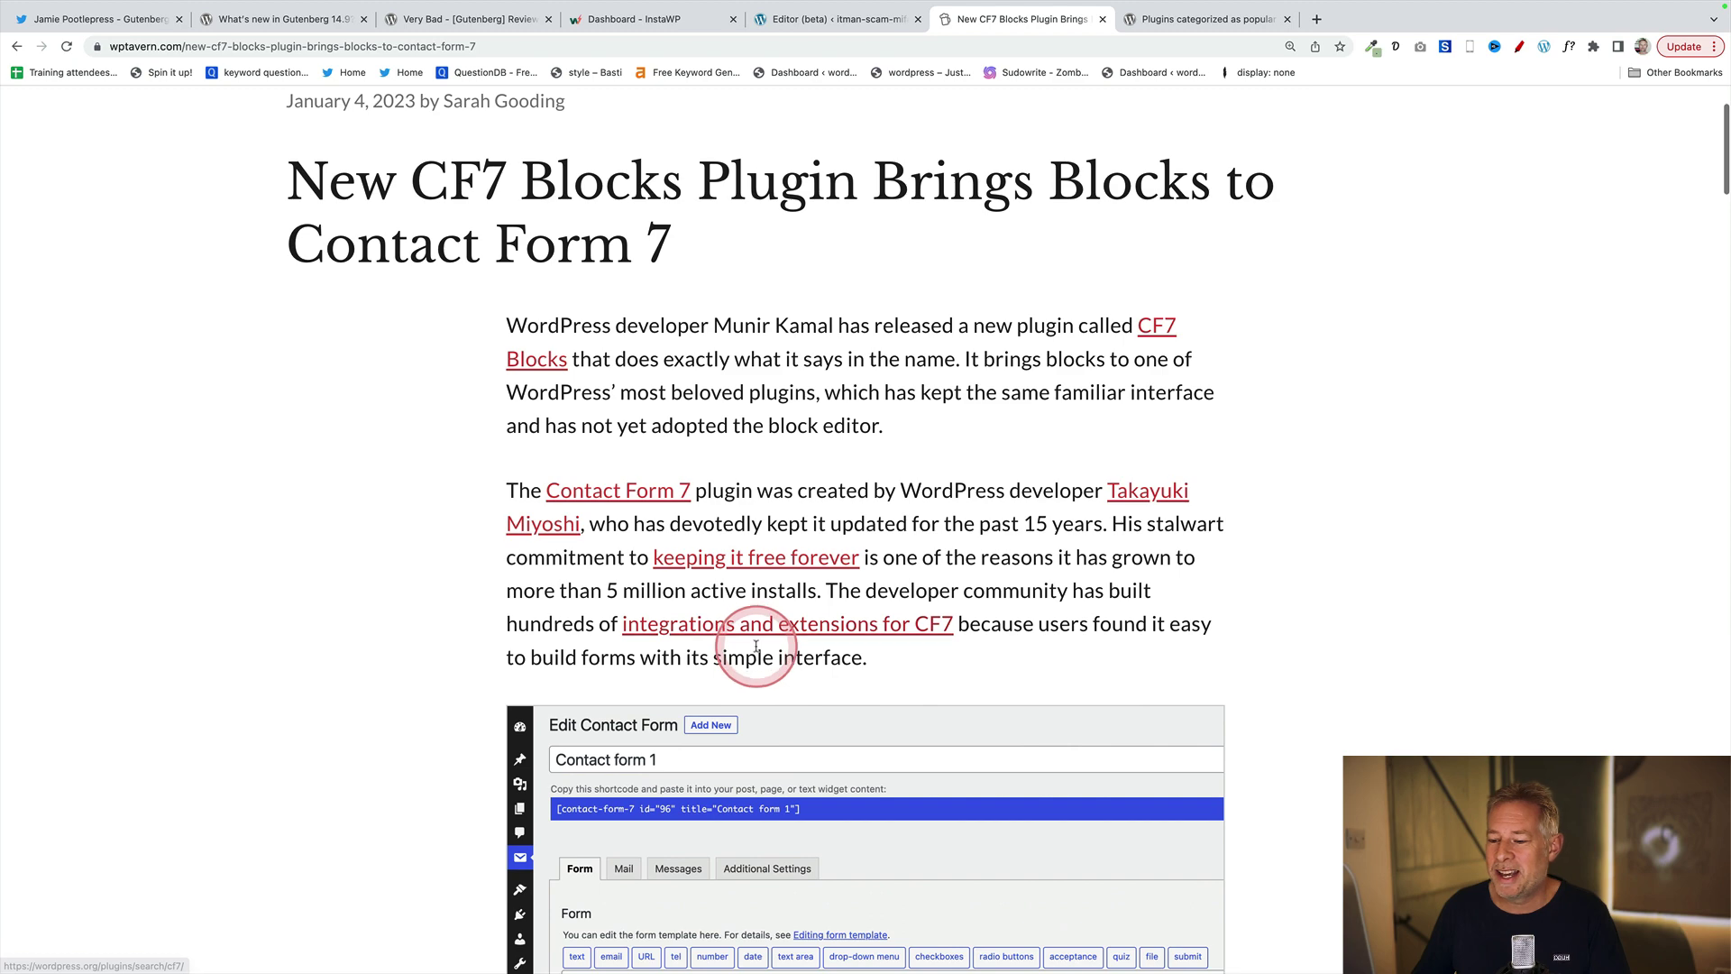
{"action": "scroll", "coordinate": [755, 650], "scroll_direction": "down", "scroll_amount": 2}
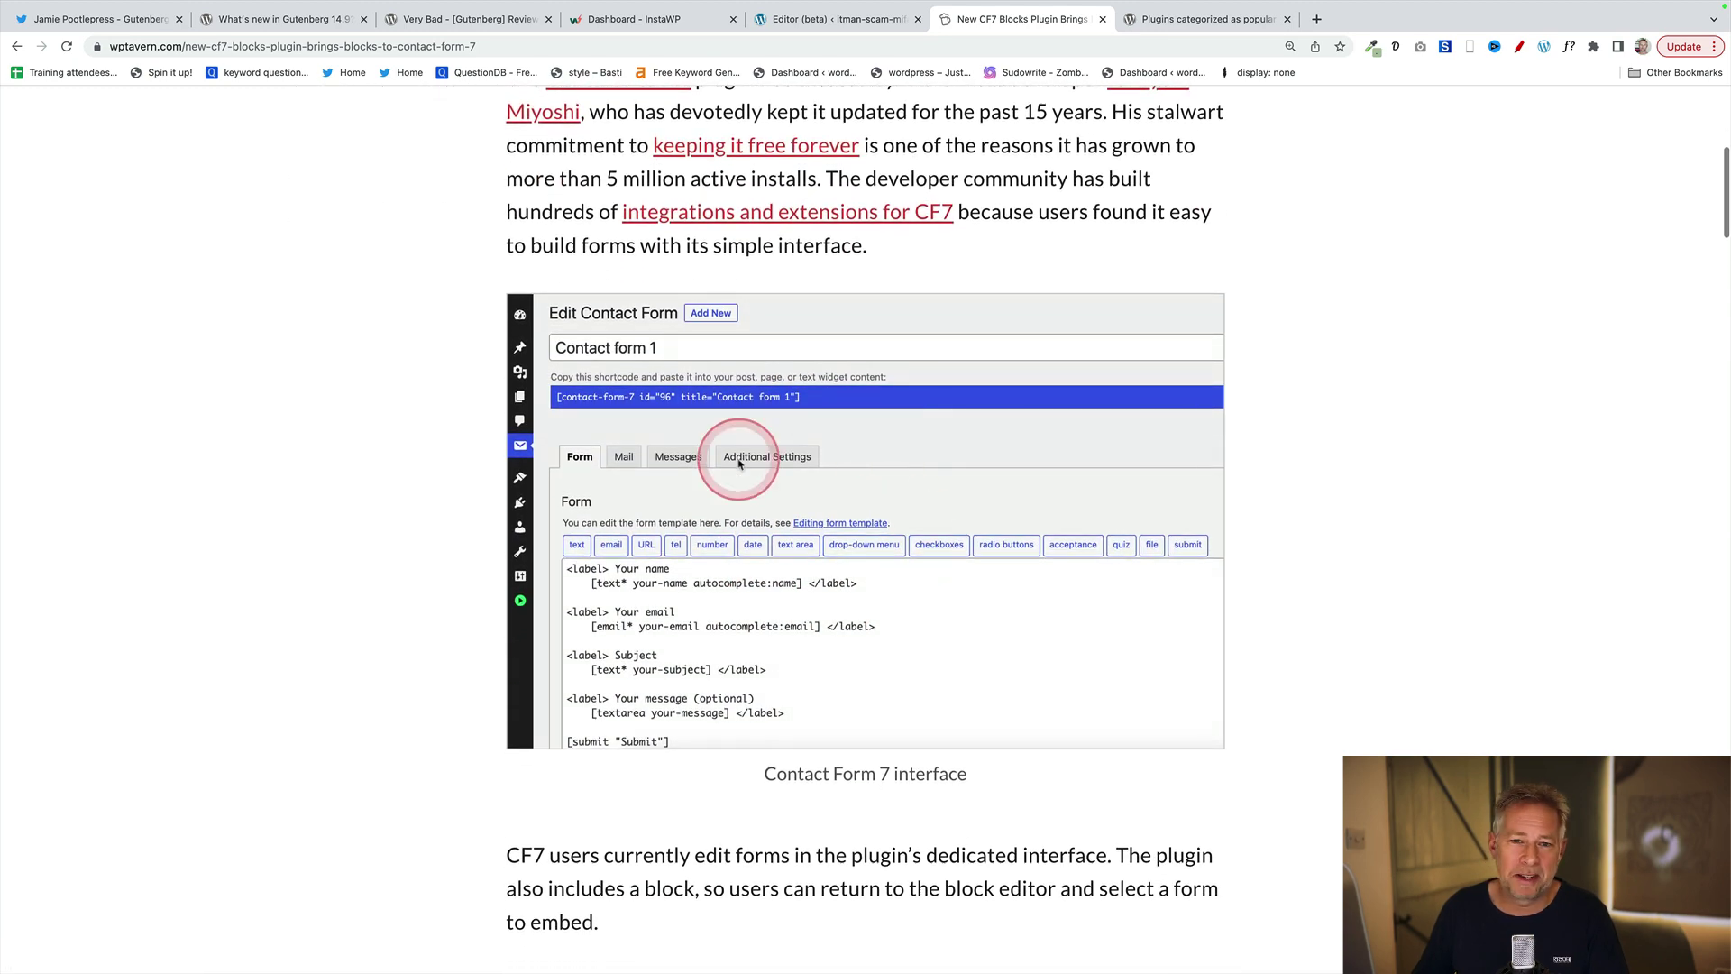
{"action": "scroll", "coordinate": [744, 505], "scroll_direction": "down", "scroll_amount": 15}
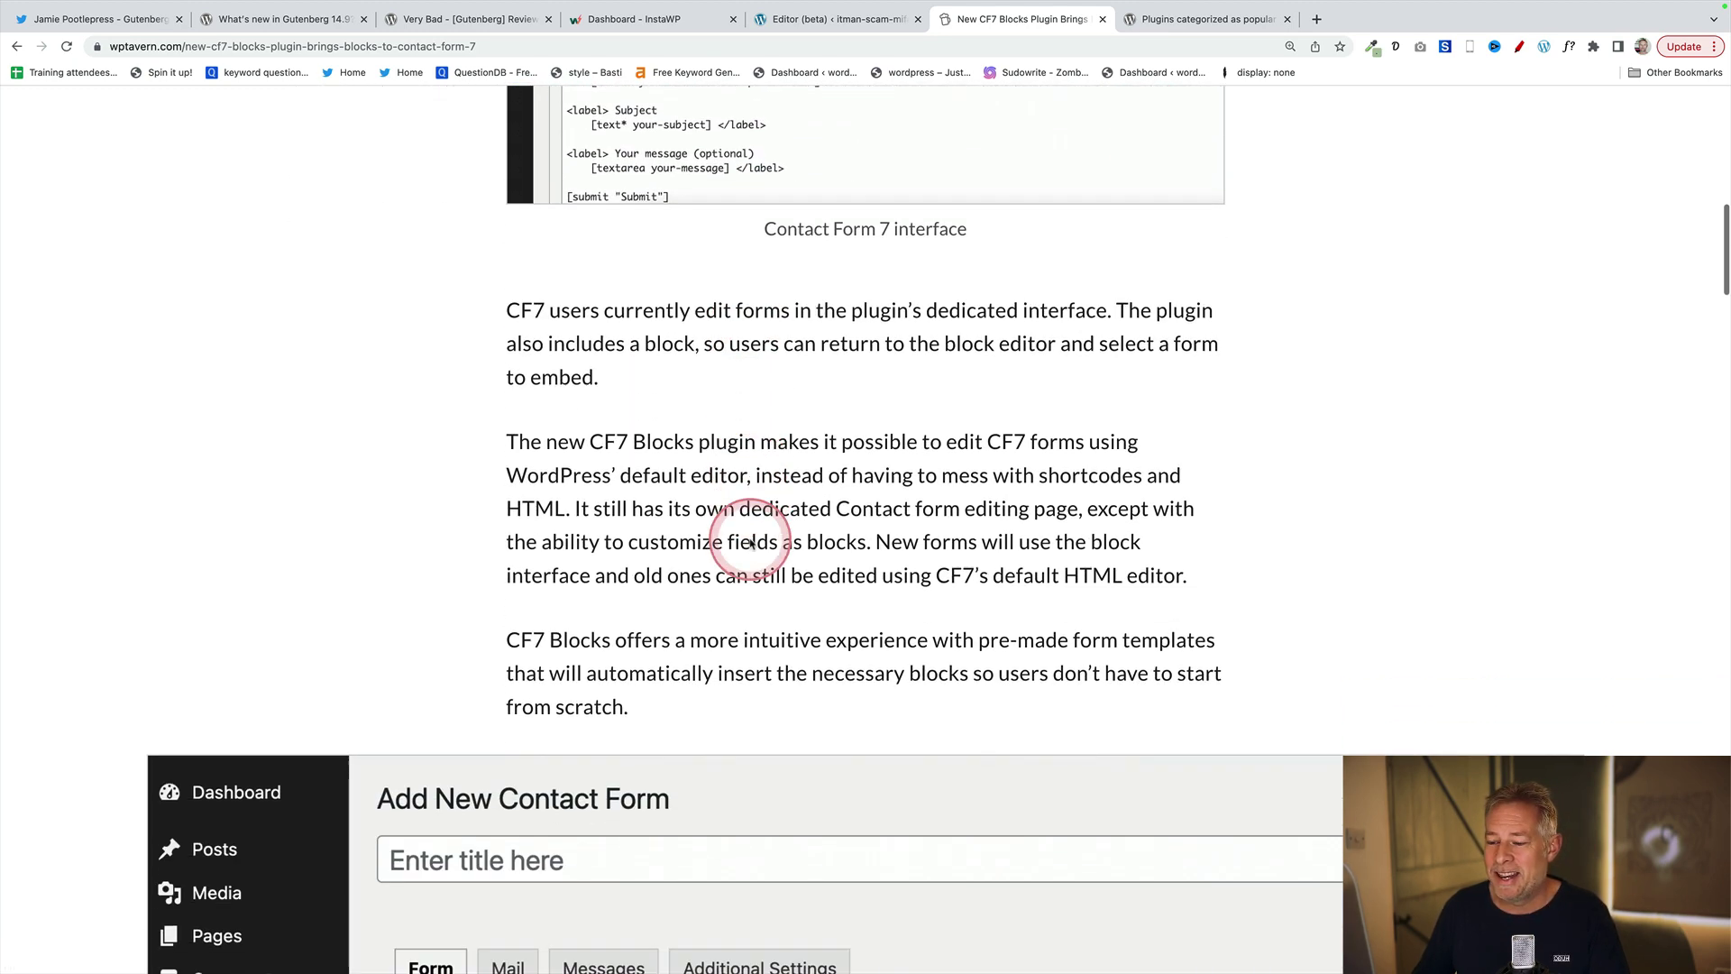
{"action": "scroll", "coordinate": [750, 544], "scroll_direction": "down", "scroll_amount": 2}
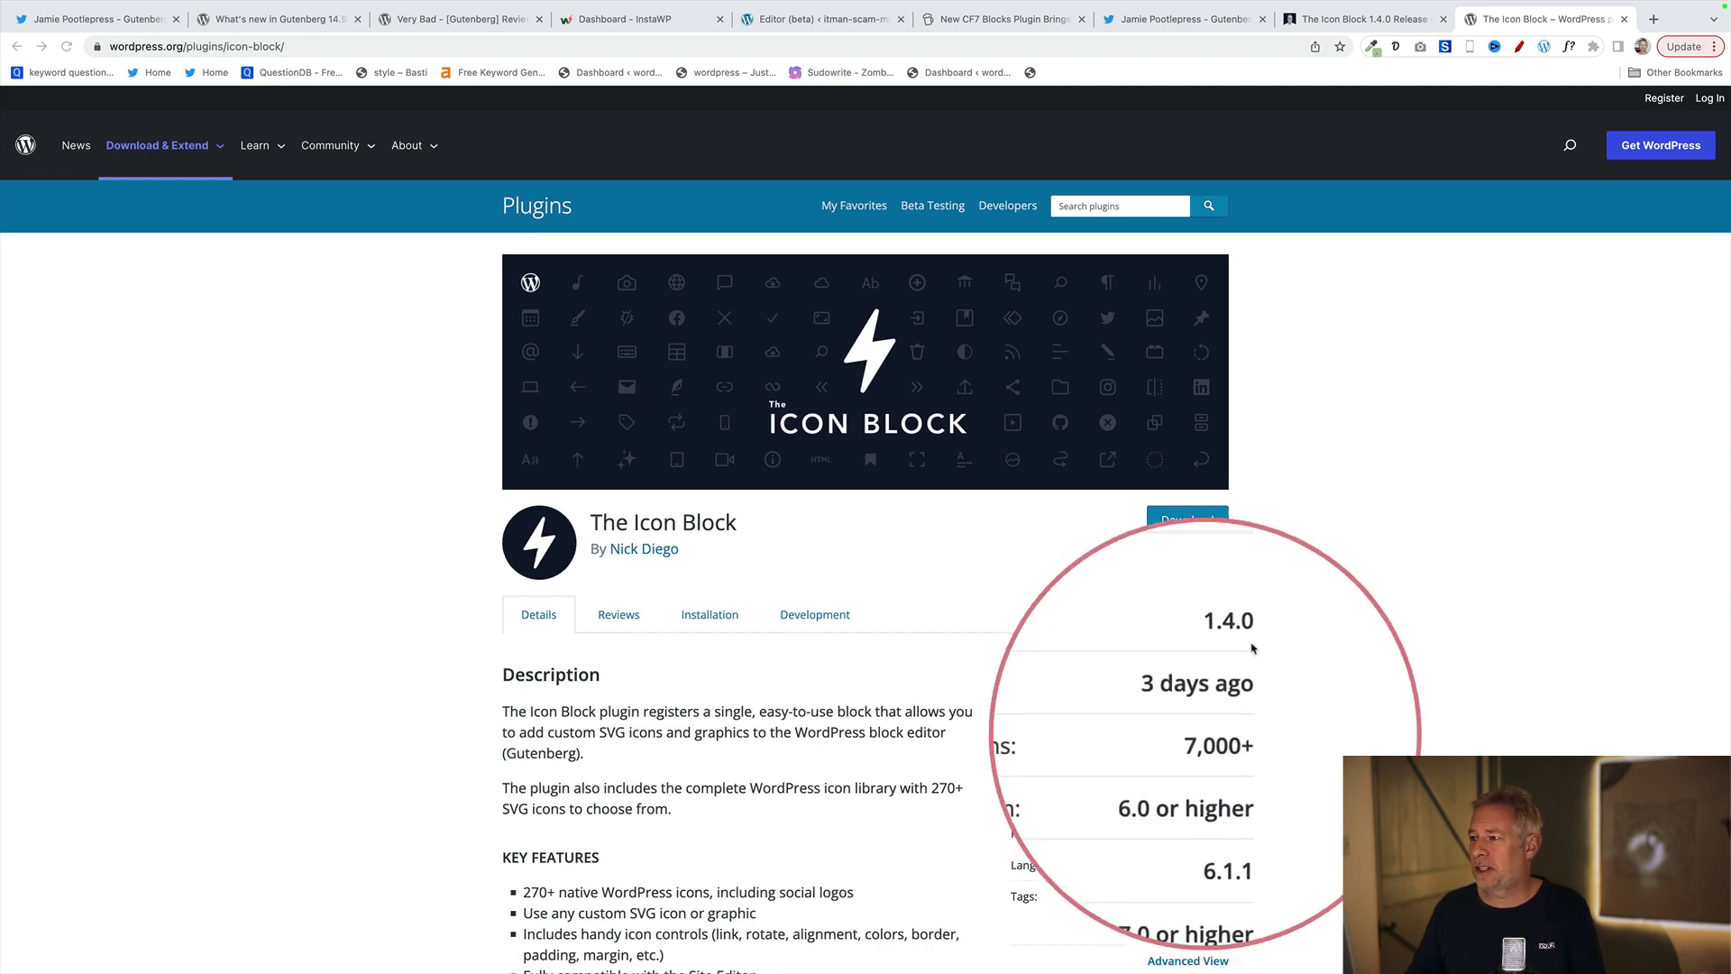
Switch to the 'The Icon Block 1.4.0 Release – What's New and How I Built It' post.
{"action": "left_click", "coordinate": [1342, 20]}
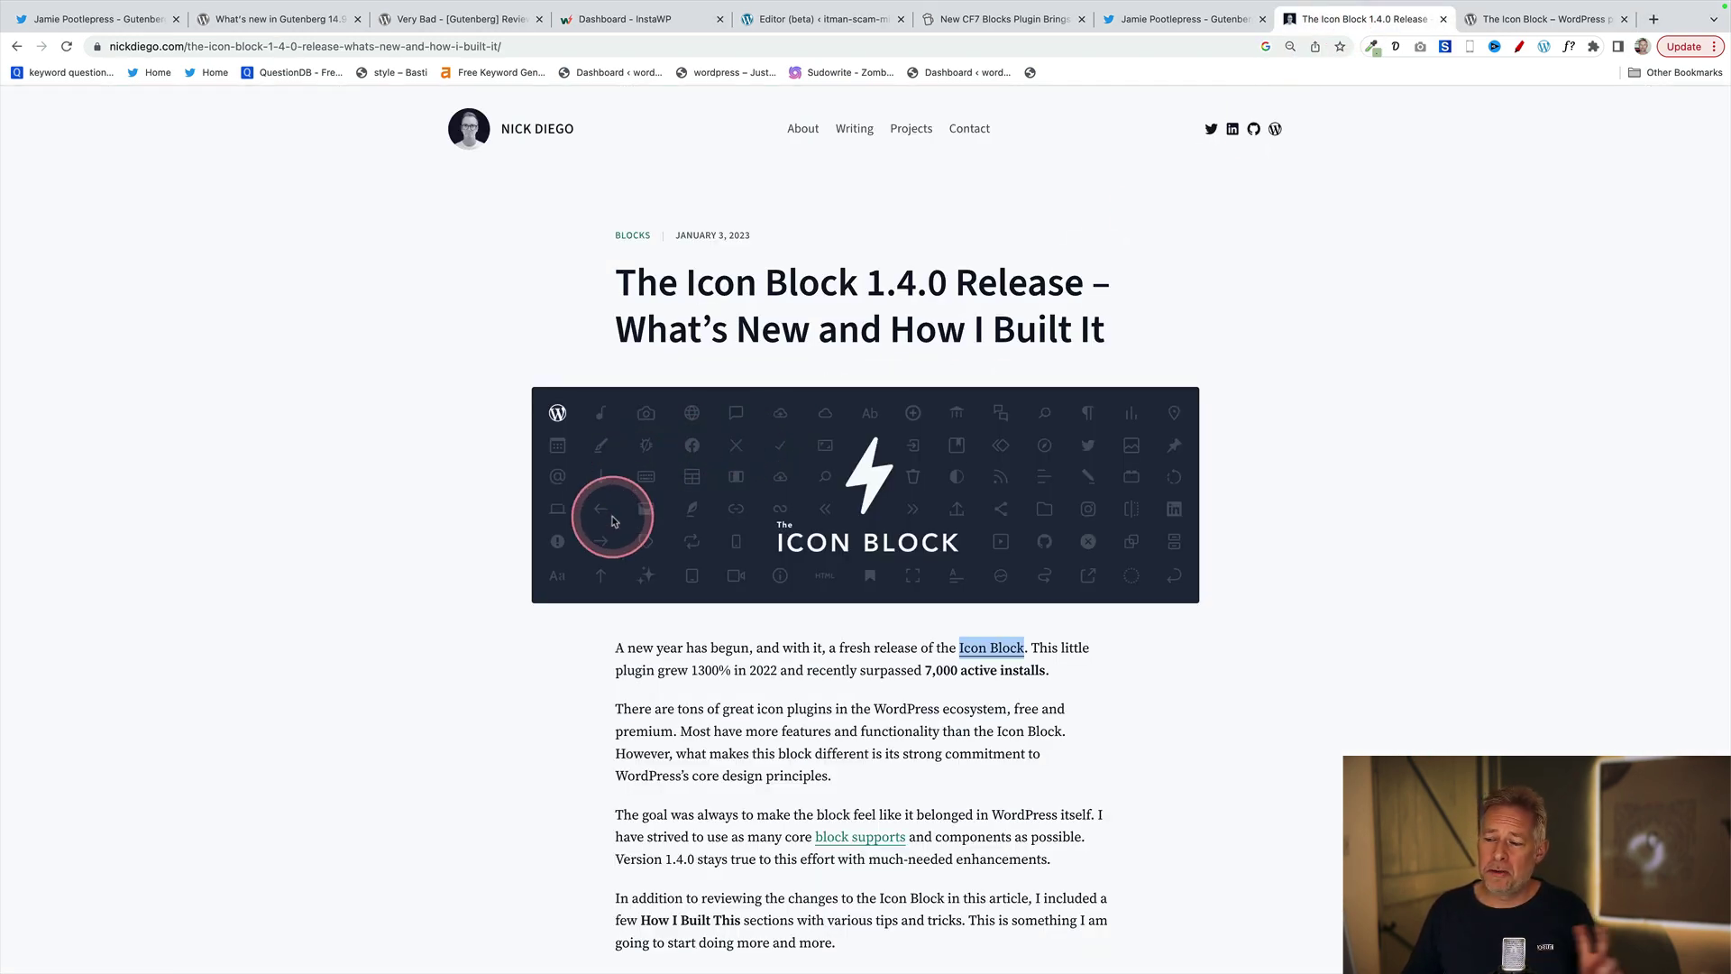
Read down the Icon Block 1.4.0 post, zooming in on the Twenty Twenty-Three style-variation demo.
{"action": "scroll", "coordinate": [612, 521], "scroll_direction": "down", "scroll_amount": 12}
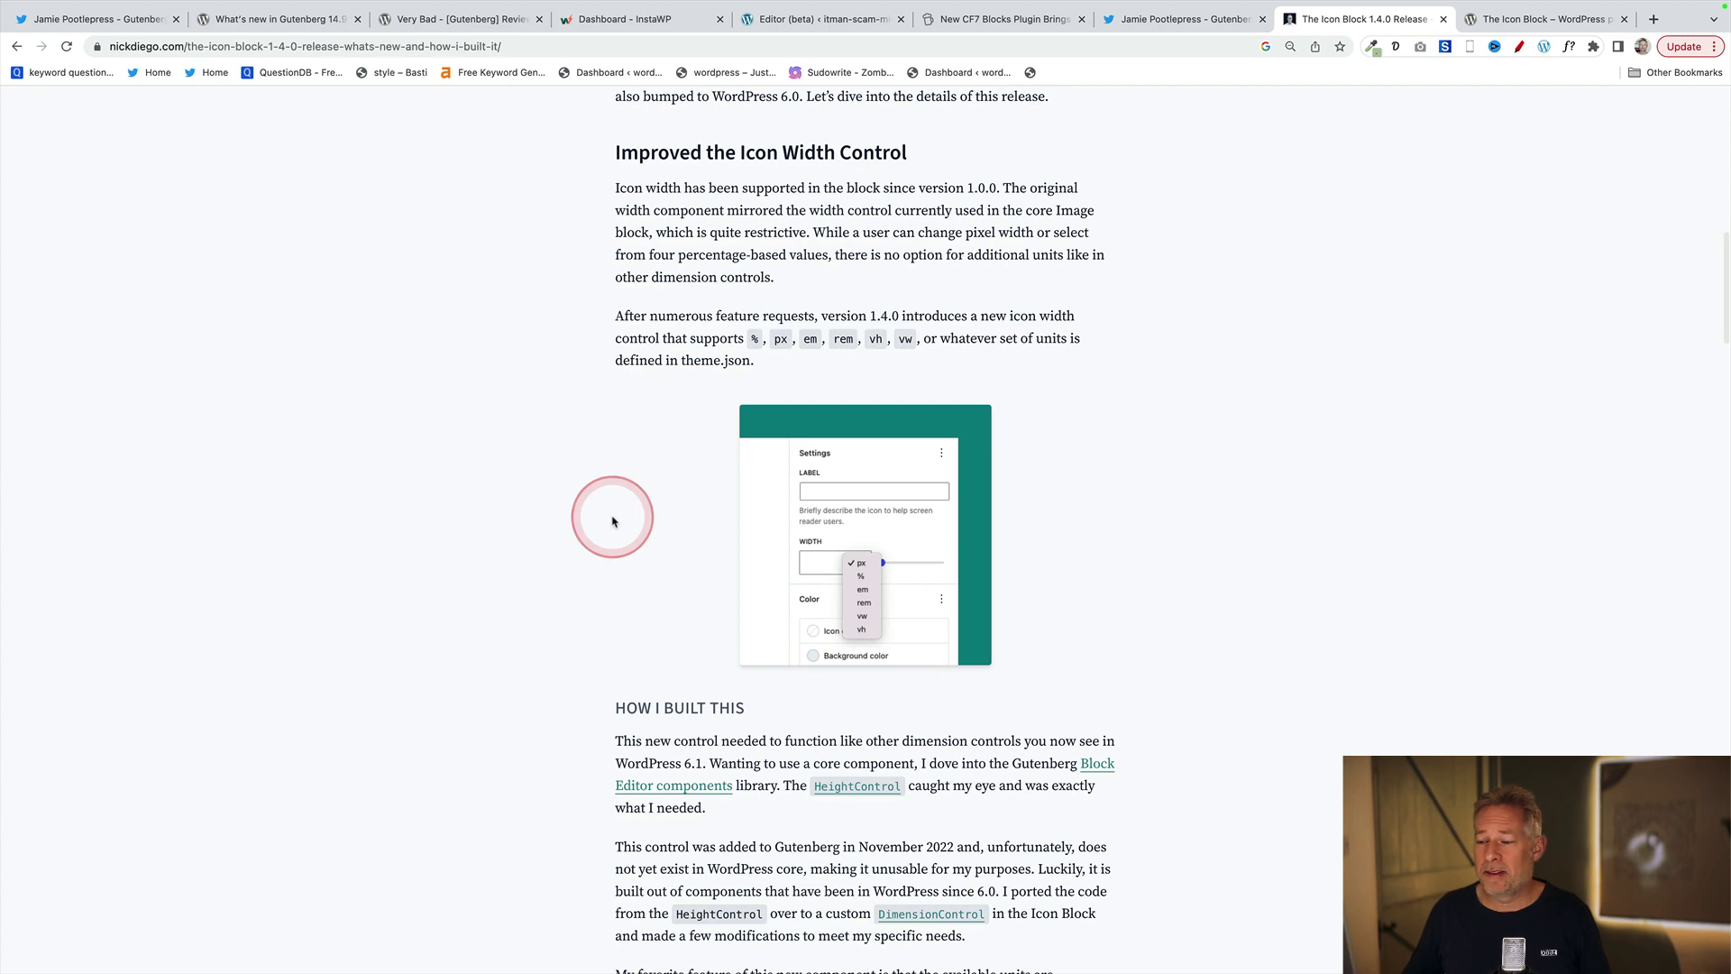
{"action": "scroll", "coordinate": [695, 513], "scroll_direction": "up", "scroll_amount": 1}
{"action": "scroll", "coordinate": [696, 514], "scroll_direction": "down", "scroll_amount": 10}
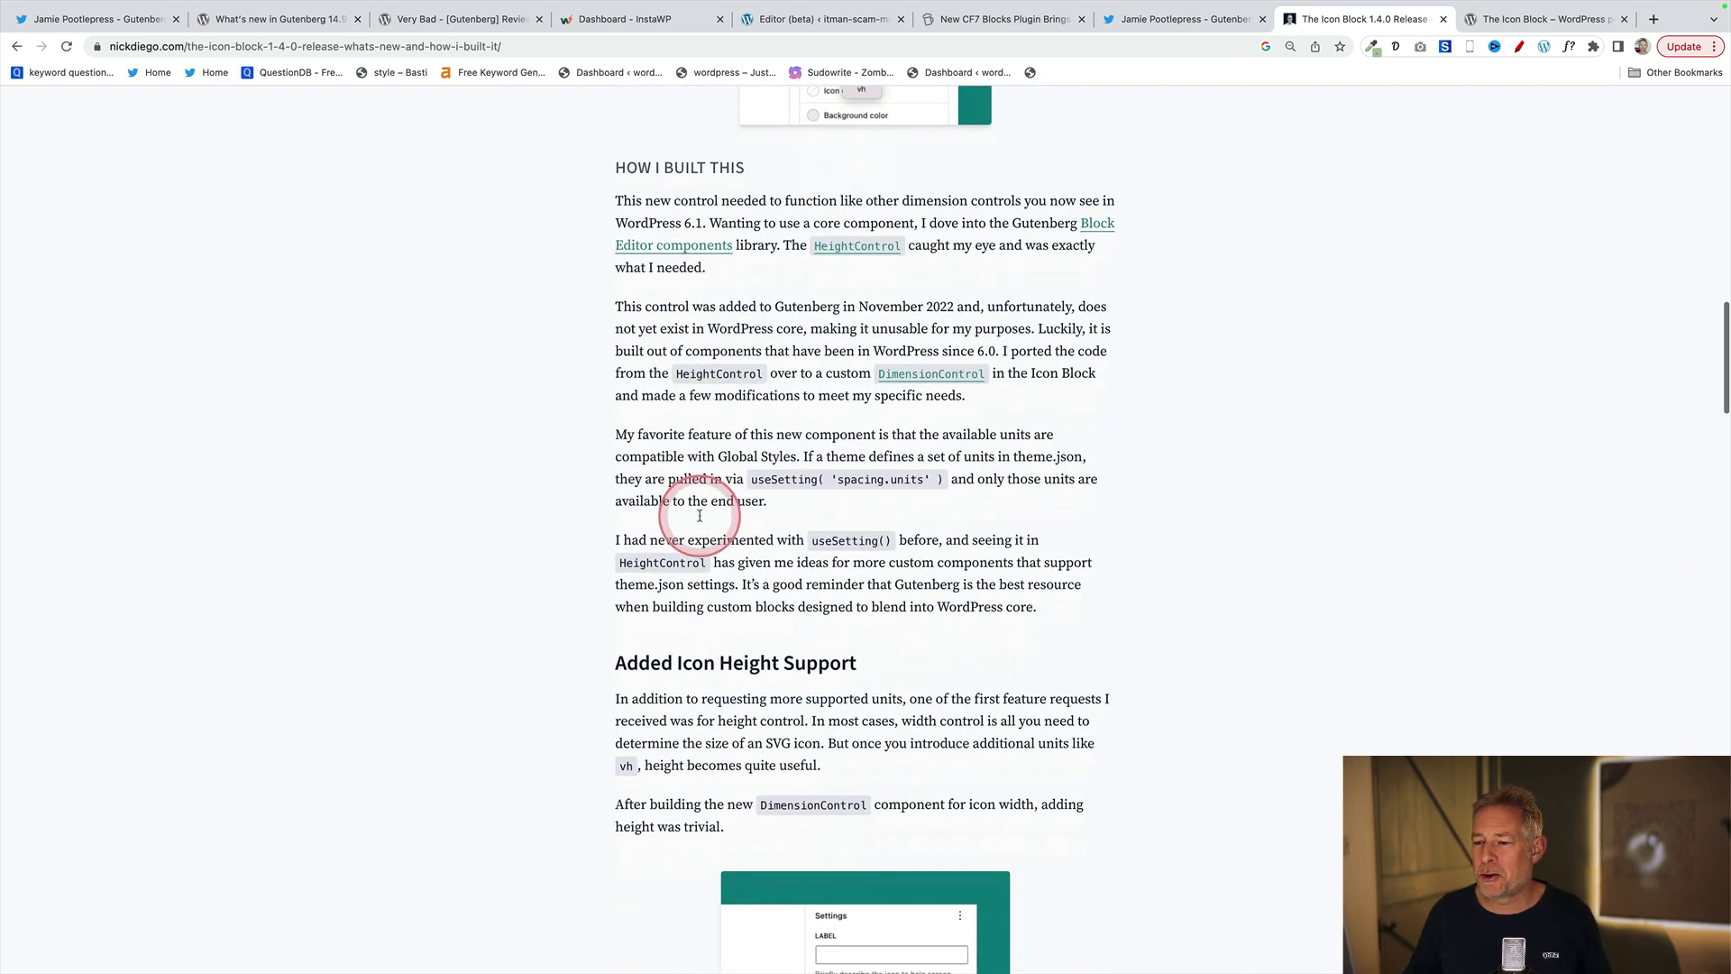
{"action": "scroll", "coordinate": [699, 516], "scroll_direction": "down", "scroll_amount": 8}
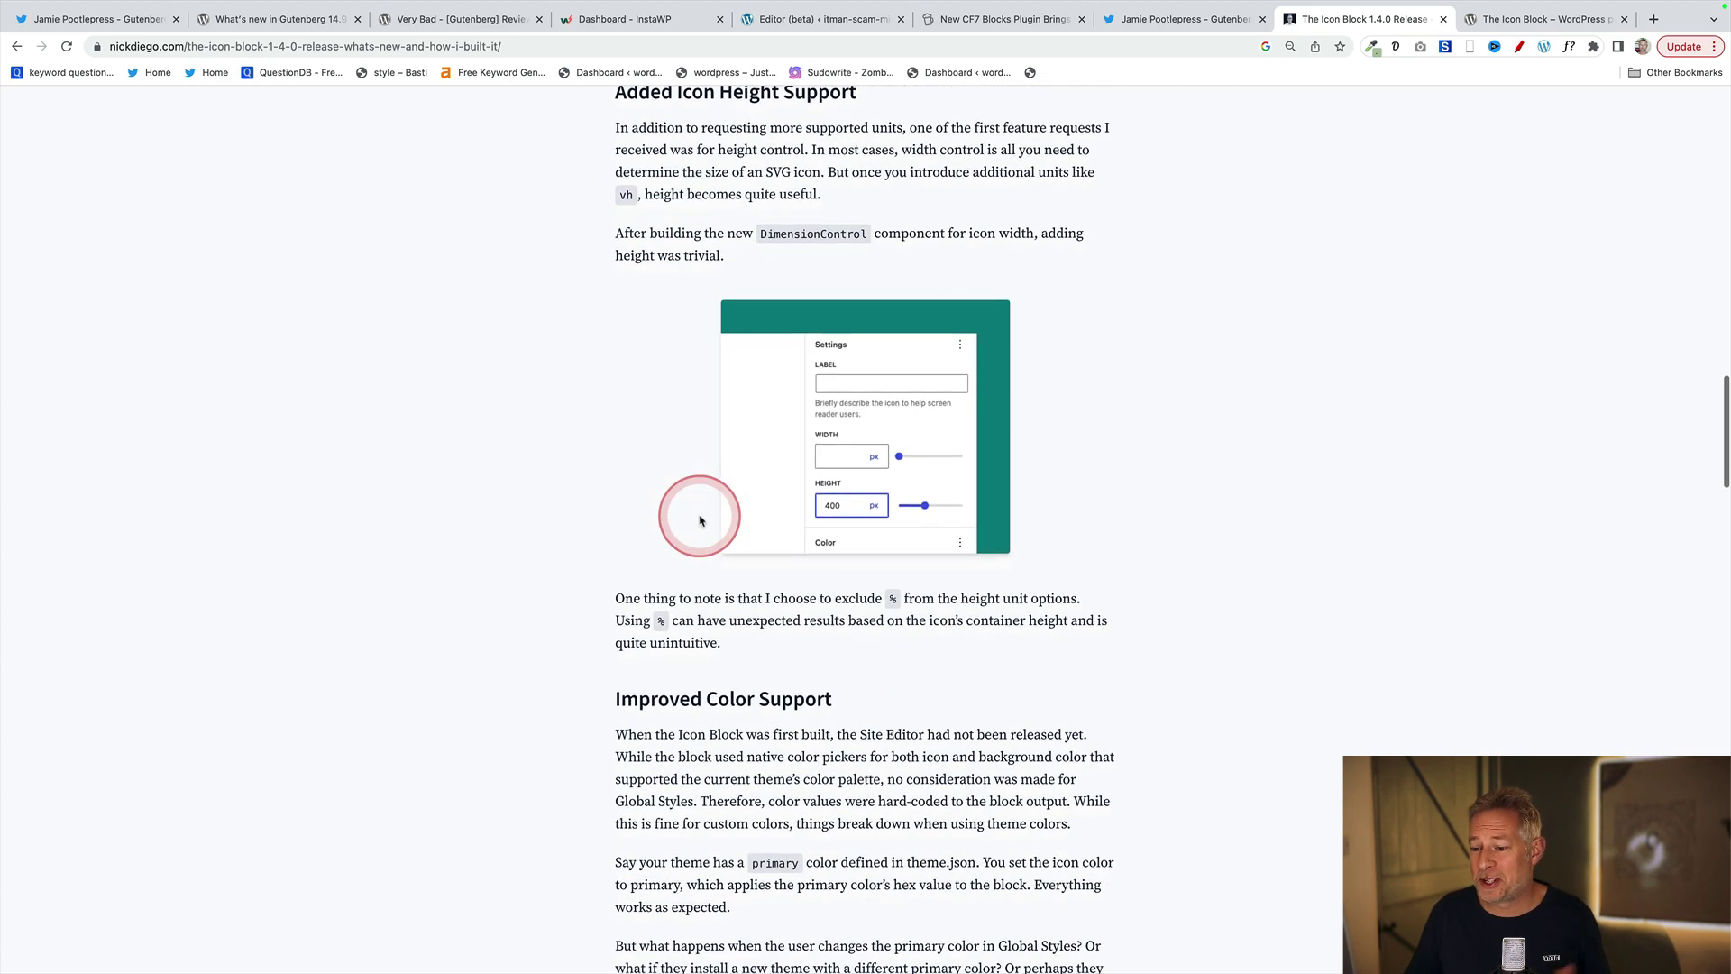
{"action": "scroll", "coordinate": [699, 519], "scroll_direction": "down", "scroll_amount": 8}
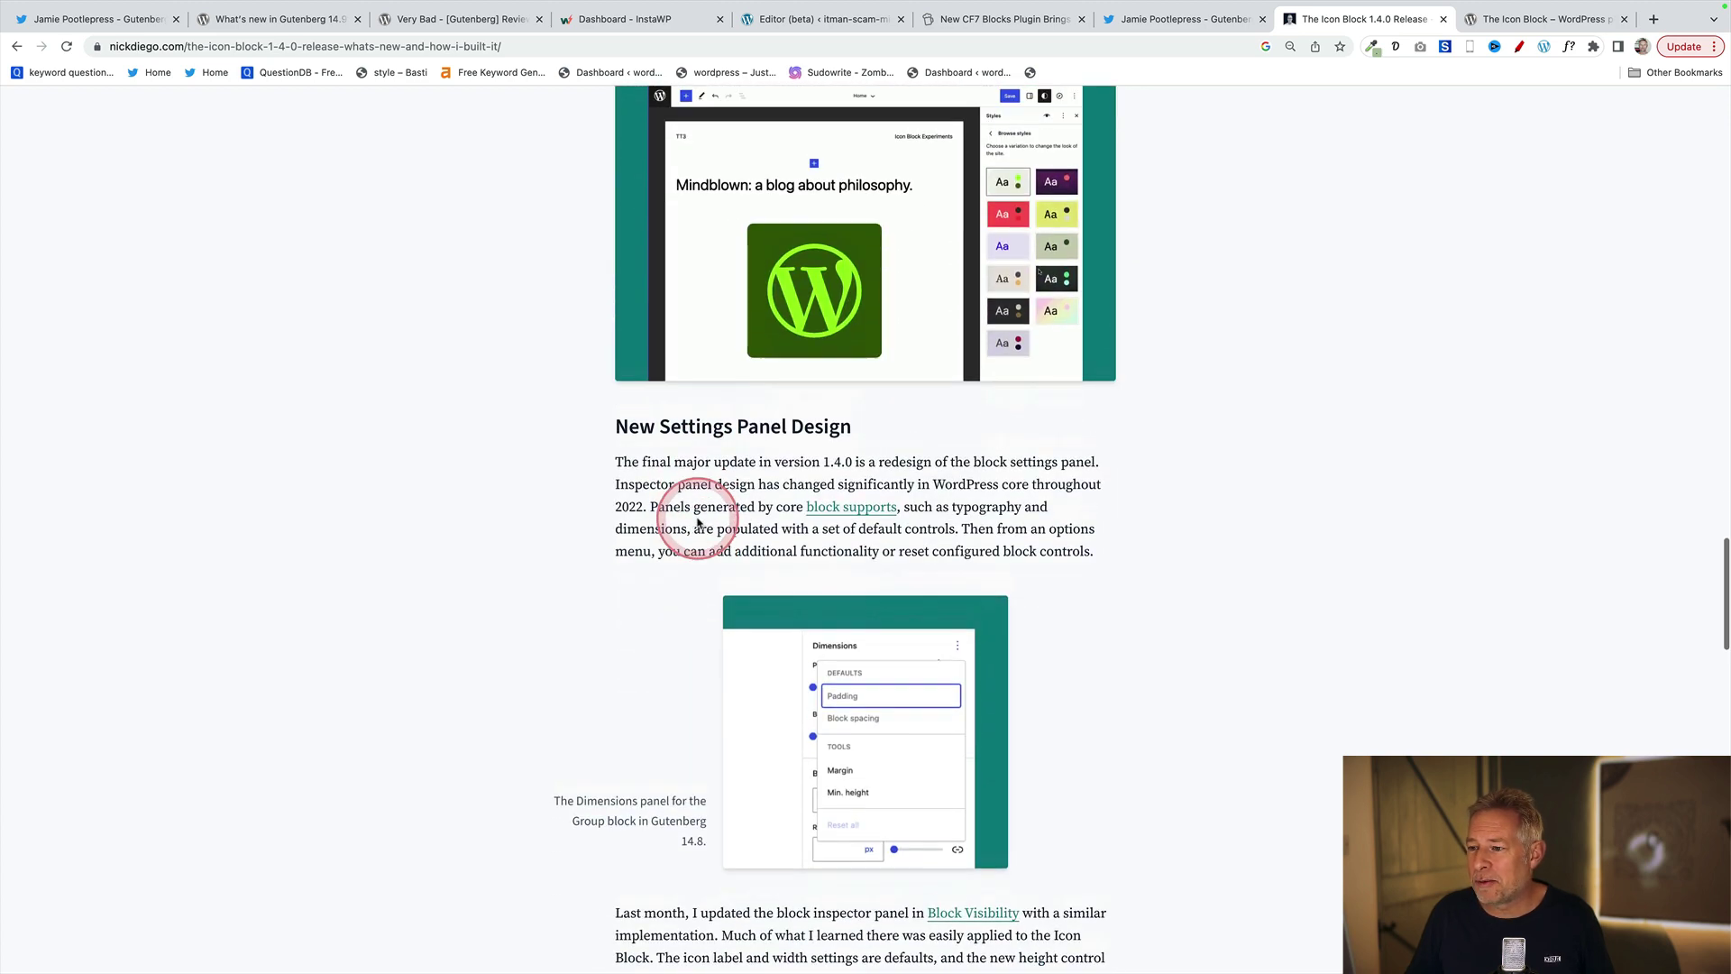
{"action": "scroll", "coordinate": [698, 522], "scroll_direction": "down", "scroll_amount": 3}
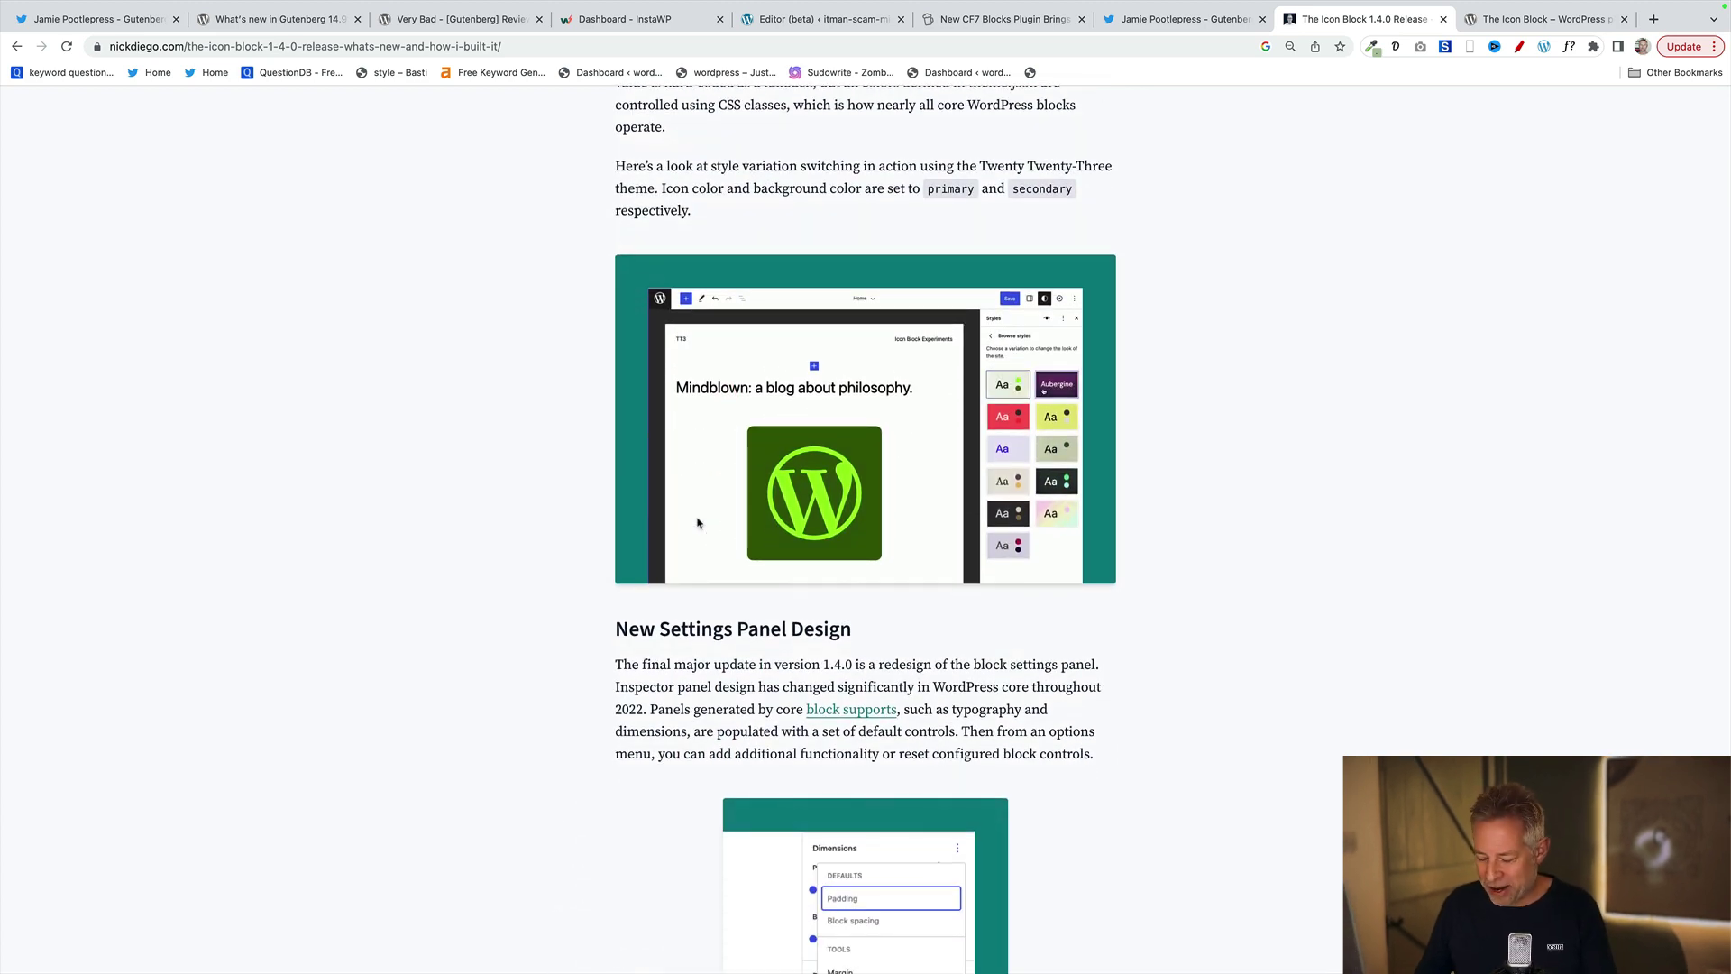
{"action": "key", "text": "super+equal"}
{"action": "key", "text": "super+equal"}
{"action": "key", "text": "super+equal"}
{"action": "key", "text": "super+equal"}
{"action": "key", "text": "super+equal"}
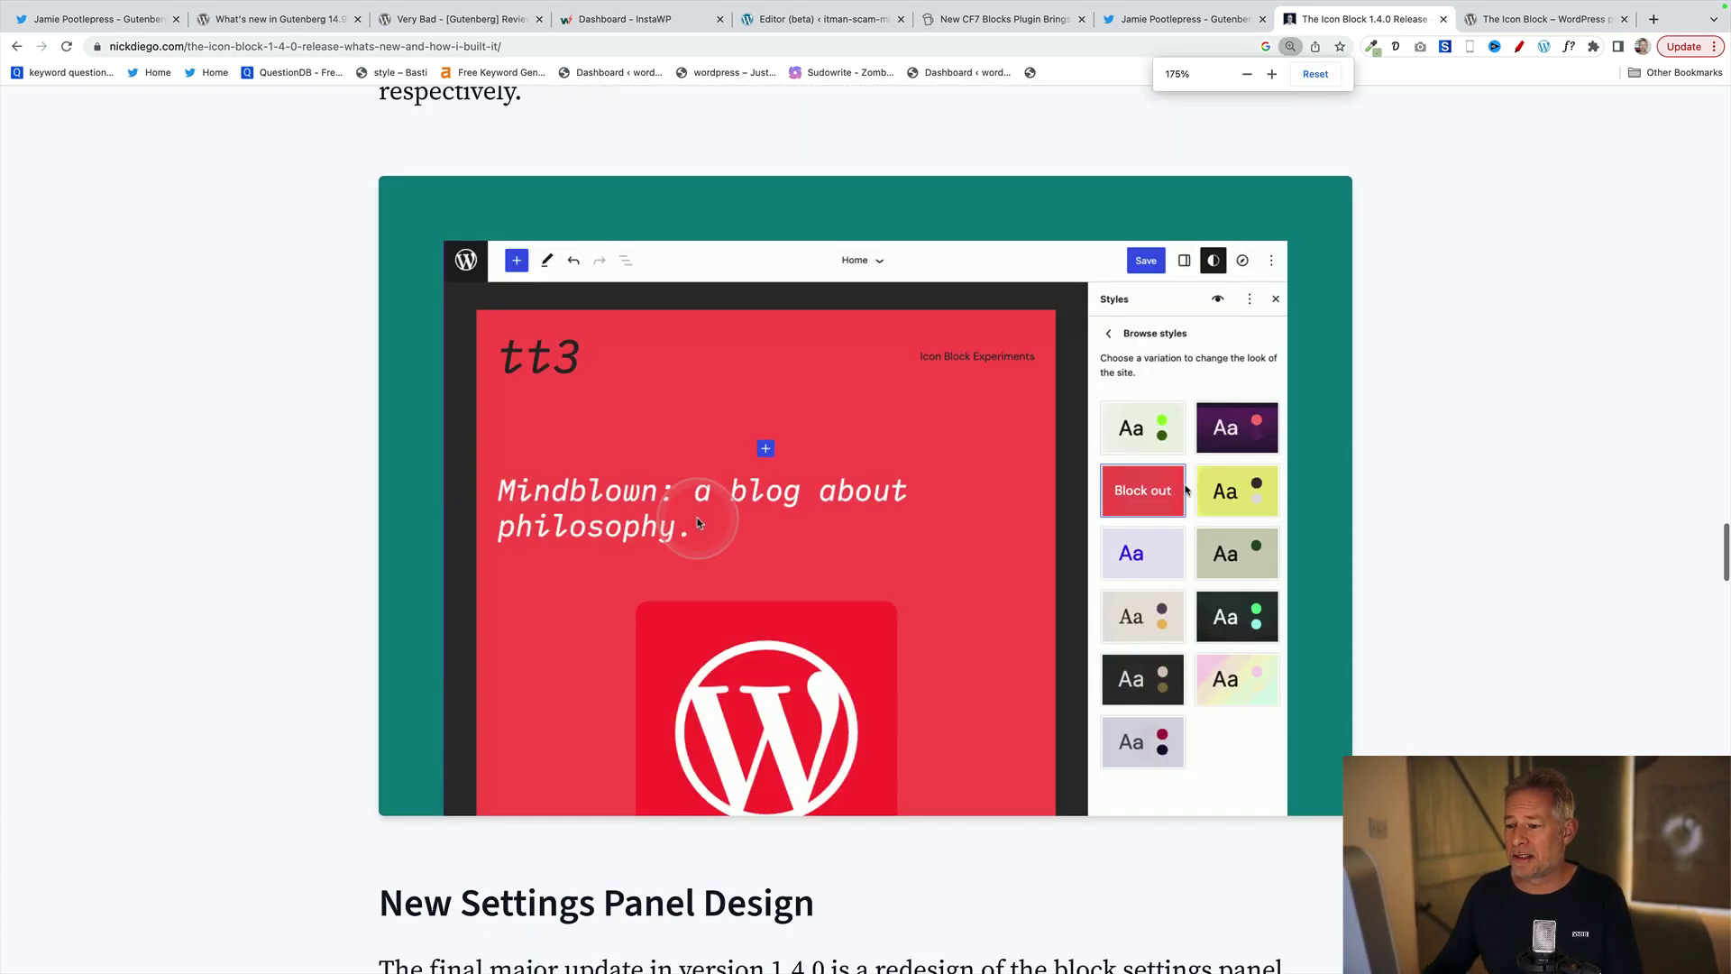
{"action": "scroll", "coordinate": [938, 616], "scroll_direction": "down", "scroll_amount": 3}
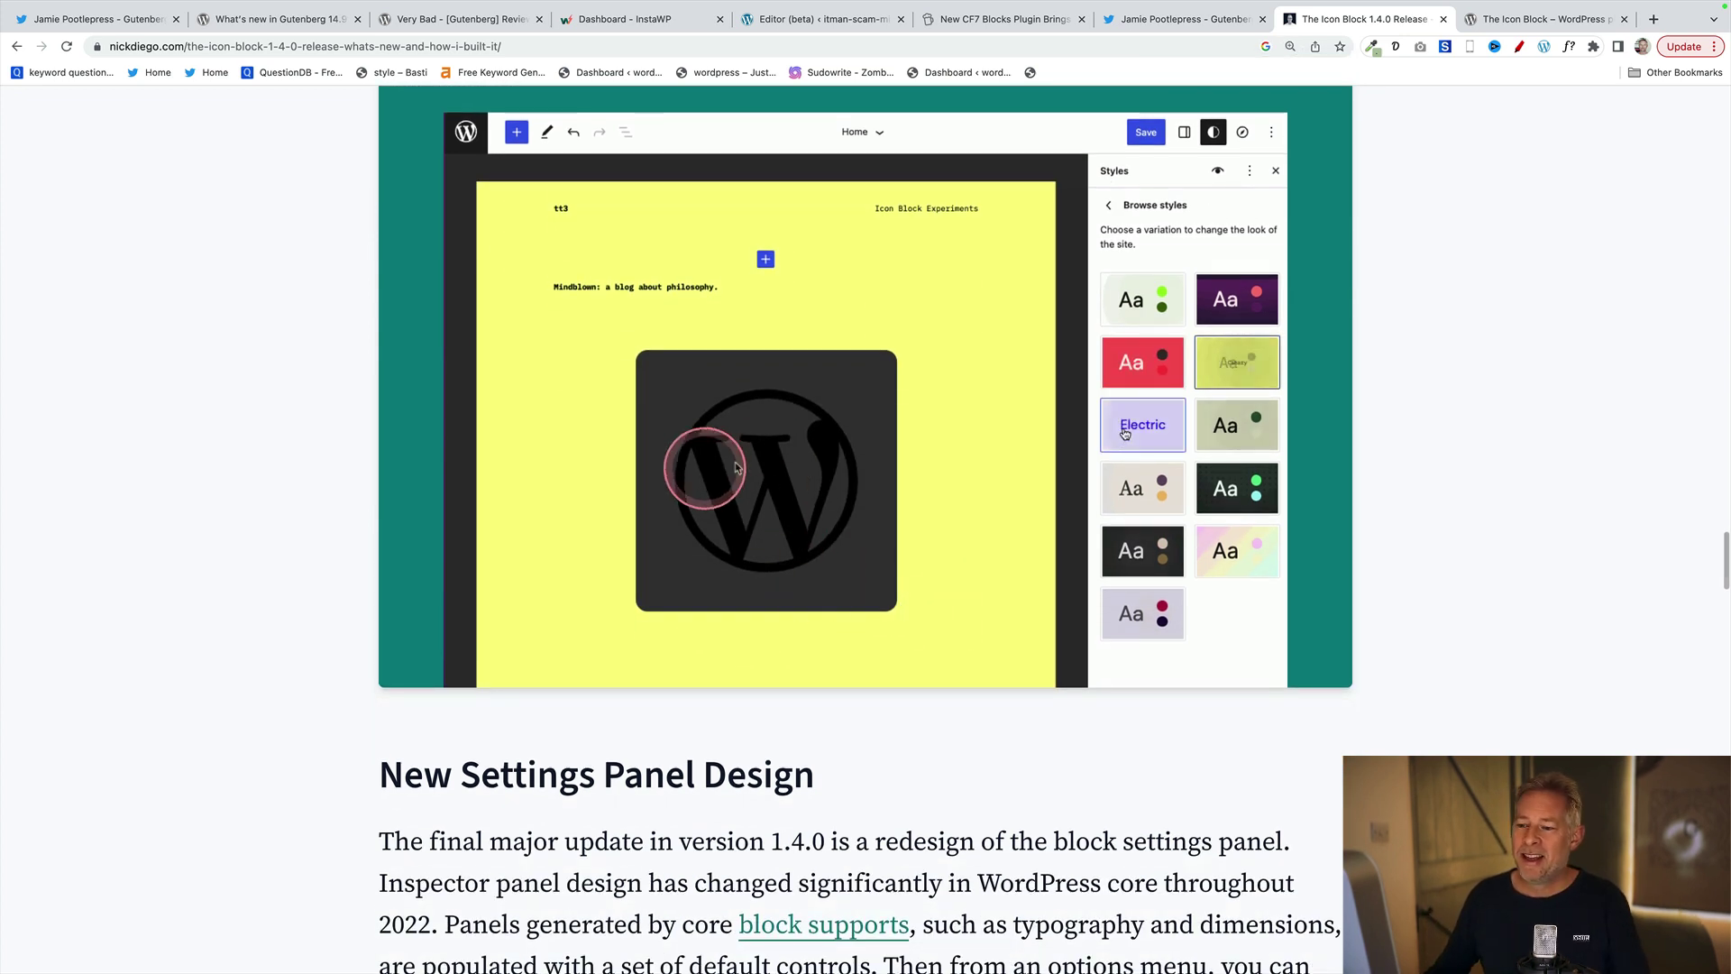